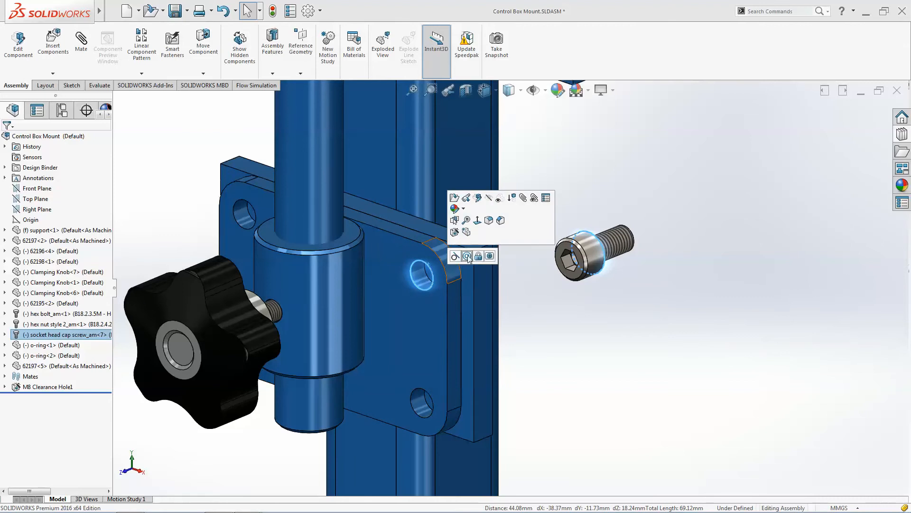
# Step: Seat the socket head cap screw in the clamp plate's upper hole with a Profile Center mate
pyautogui.click(490, 256)
pyautogui.click(489, 257)
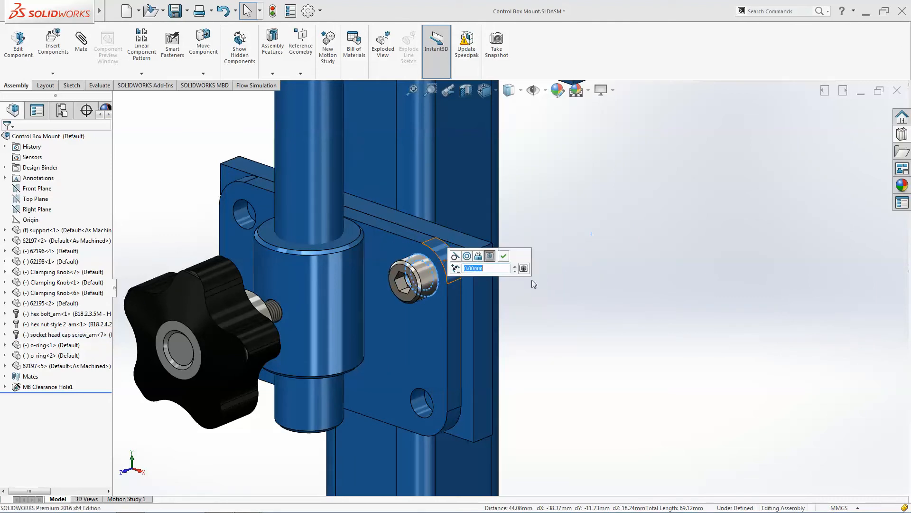
pyautogui.click(504, 257)
# Step: Center the arm's rod in the clamp collar with a Width mate between the collar's end faces, the arm's underside and the rod's bottom face
pyautogui.scroll(5, 560, 237)
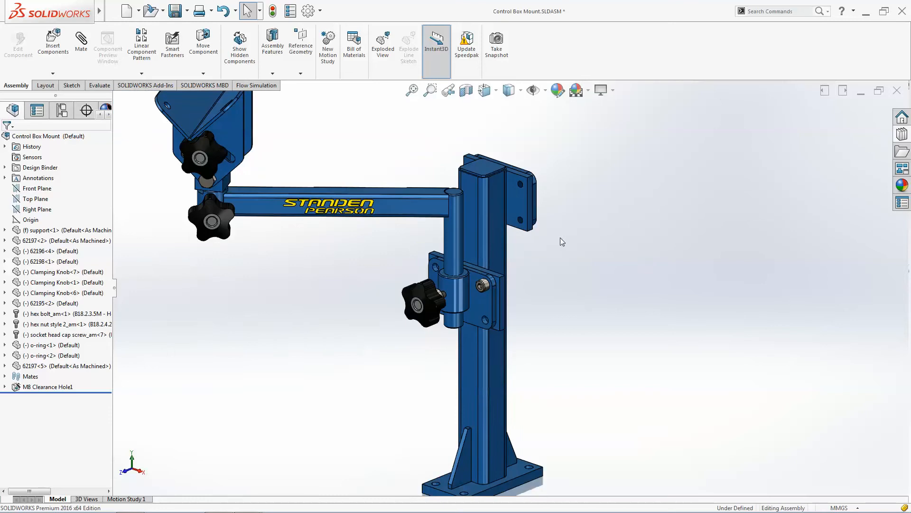
pyautogui.moveTo(509, 237); pyautogui.dragTo(492, 217, button='middle')
pyautogui.scroll(3, 492, 218)
pyautogui.scroll(-7, 484, 212)
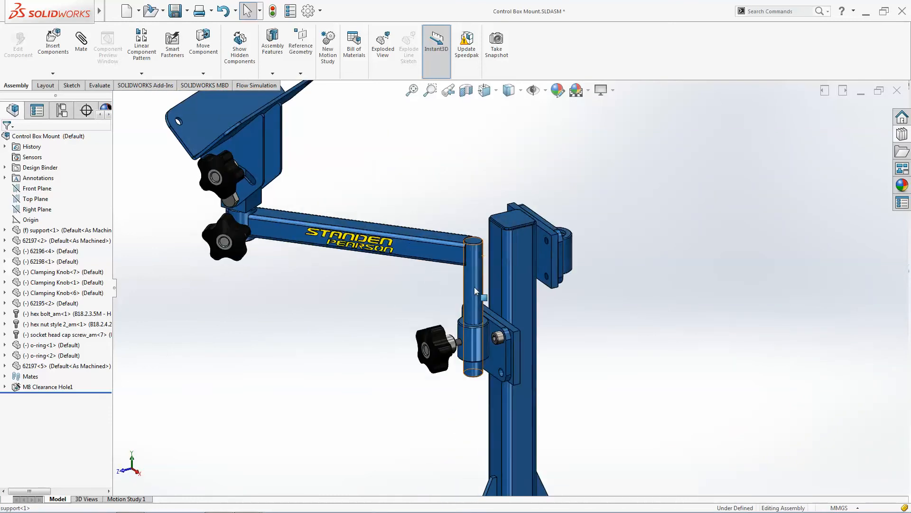
pyautogui.scroll(-2, 471, 300)
pyautogui.moveTo(471, 300); pyautogui.dragTo(488, 241, button='middle')
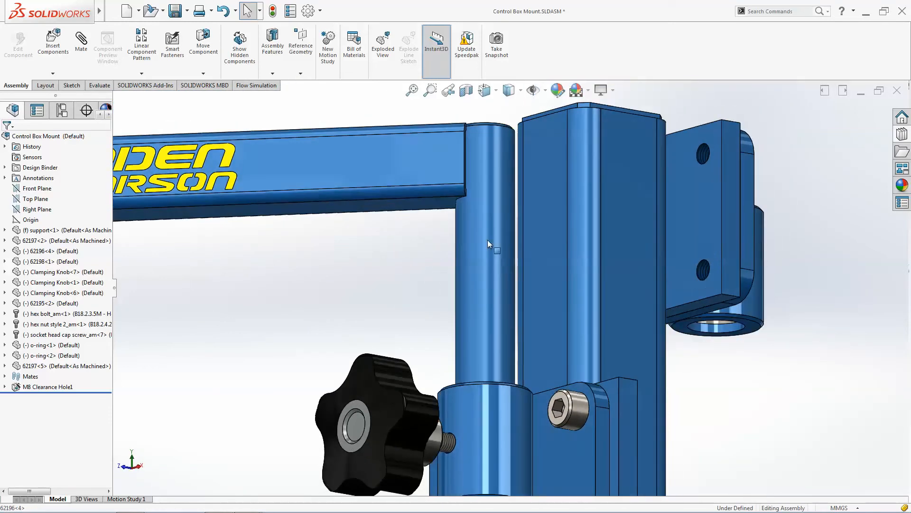
pyautogui.click(416, 206)
pyautogui.moveTo(454, 311); pyautogui.dragTo(463, 333, button='middle')
pyautogui.keyDown('ctrl'); pyautogui.click(453, 383); pyautogui.keyUp('ctrl')
pyautogui.scroll(2, 463, 333)
pyautogui.scroll(-4, 475, 446)
pyautogui.keyDown('ctrl'); pyautogui.click(472, 475); pyautogui.keyUp('ctrl')
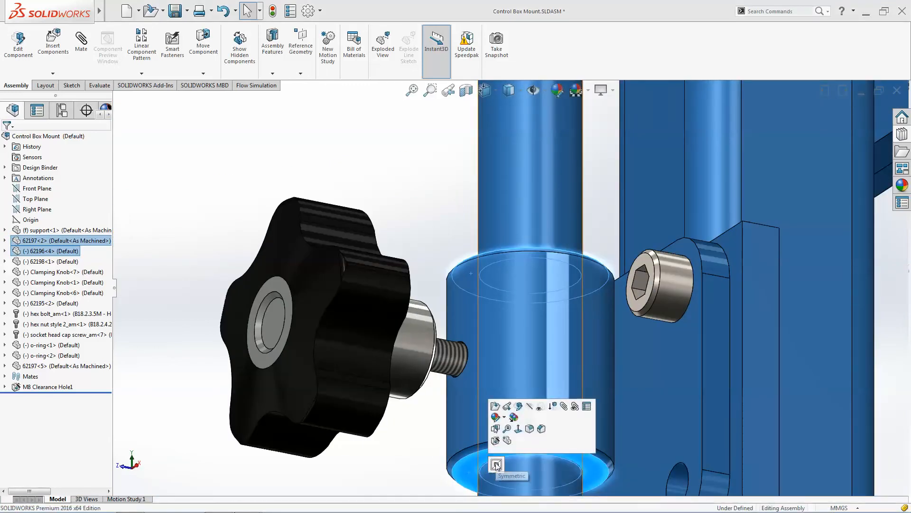
pyautogui.scroll(3, 480, 457)
pyautogui.scroll(-4, 497, 433)
pyautogui.keyDown('ctrl'); pyautogui.click(544, 383); pyautogui.keyUp('ctrl')
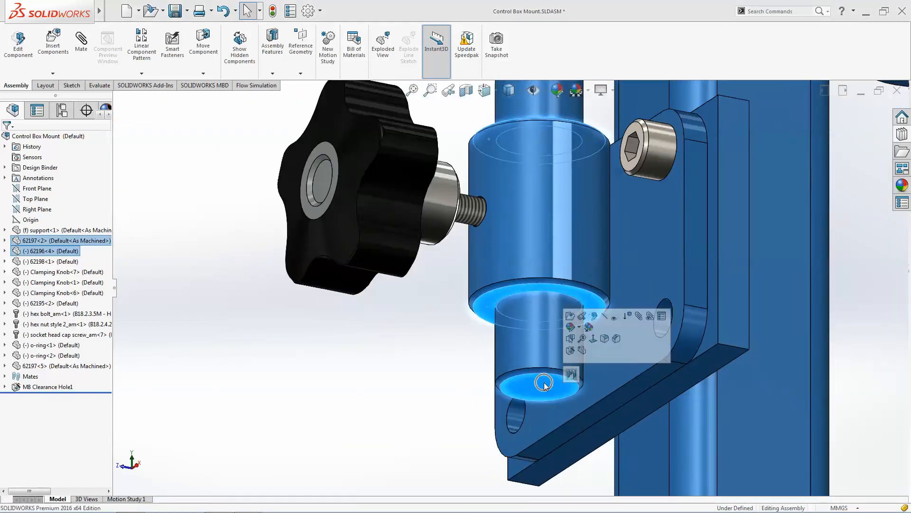
pyautogui.click(570, 375)
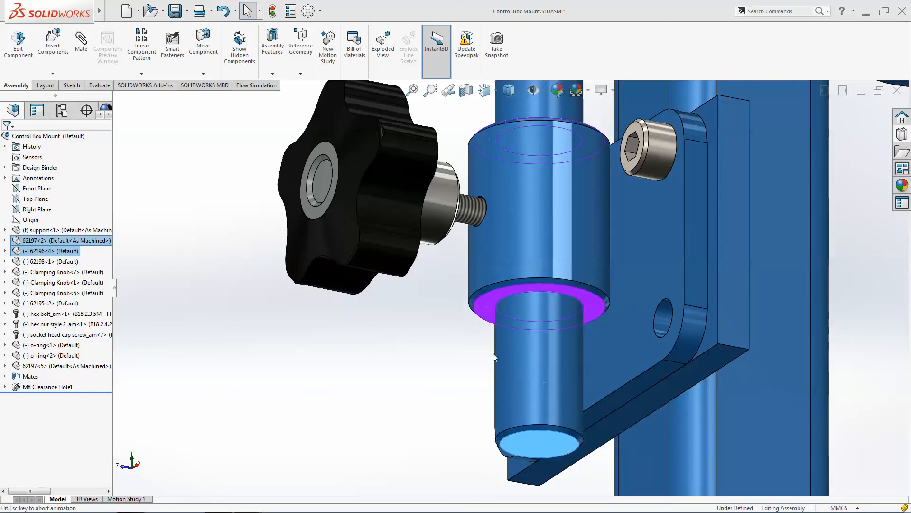
# Step: Close the Control Box Mount assembly without saving and open 0315_ENSAMBLE BUT 28 from the 07 - Assemblies library folder
pyautogui.scroll(5, 486, 346)
pyautogui.moveTo(520, 334); pyautogui.dragTo(521, 424, button='middle')
pyautogui.click(898, 90)
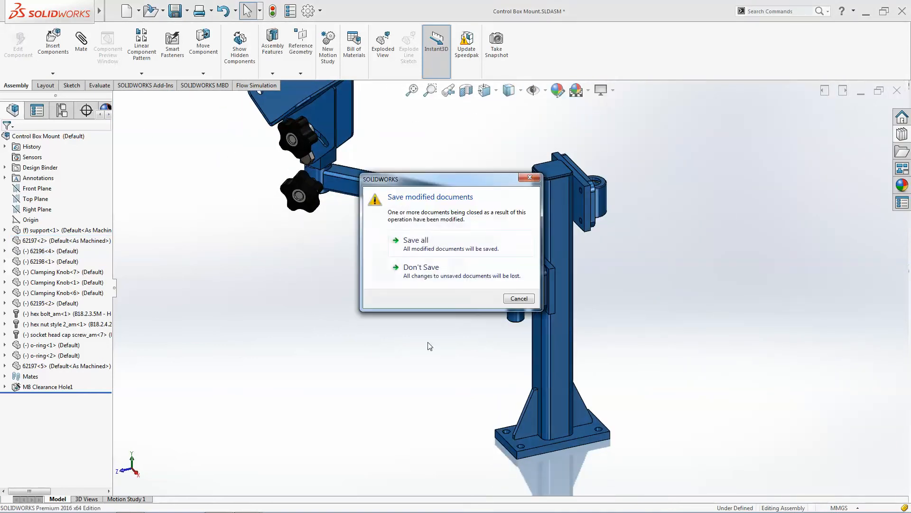
pyautogui.click(433, 274)
pyautogui.click(902, 84)
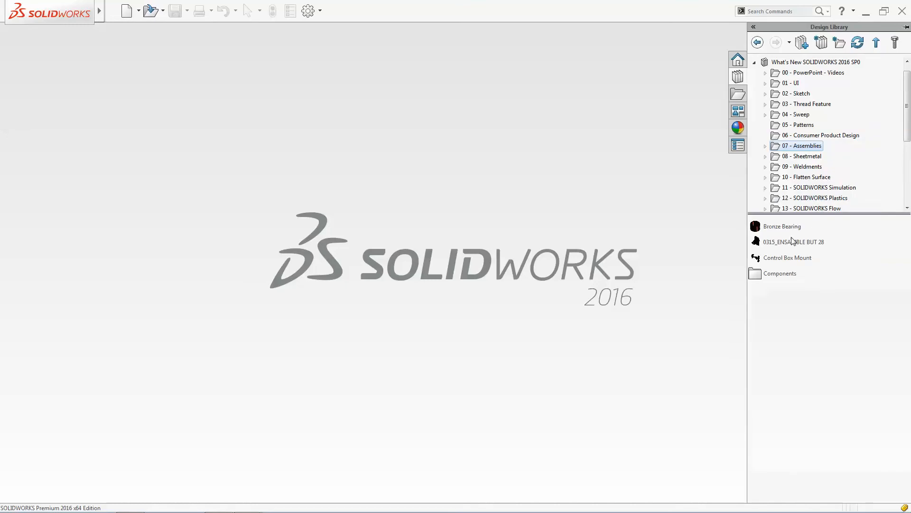
pyautogui.doubleClick(781, 243)
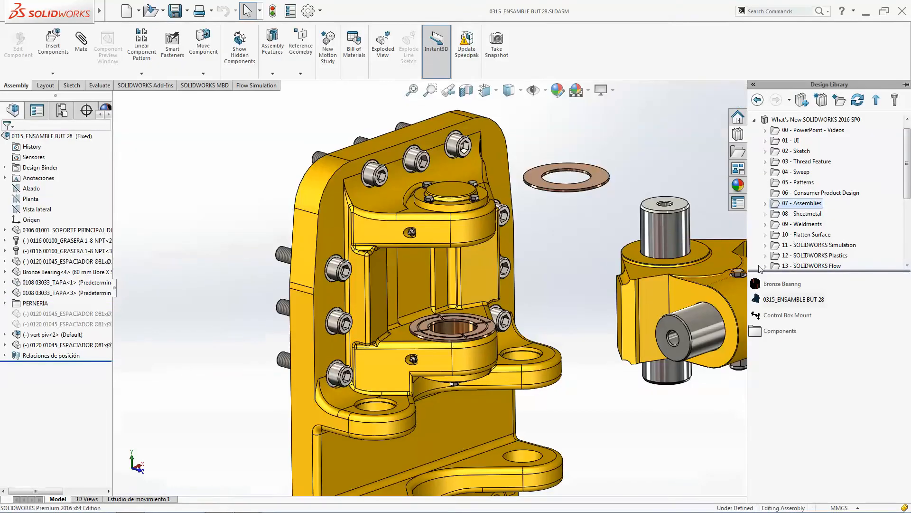
# Step: Insert the 80 mm bore Bronze Bearing from the design library beside the housing and delete the extra copy below it
pyautogui.moveTo(793, 287); pyautogui.dragTo(584, 232)
pyautogui.click(814, 255)
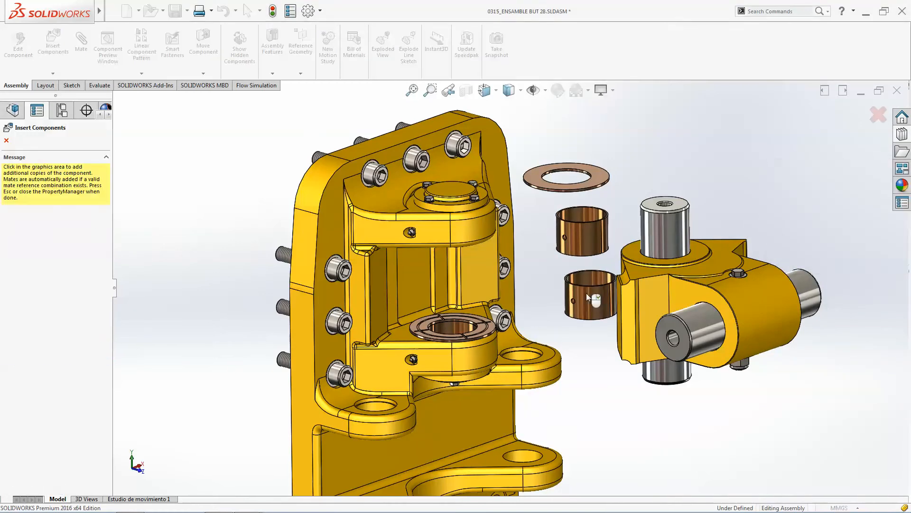
pyautogui.click(571, 288)
pyautogui.click(605, 291)
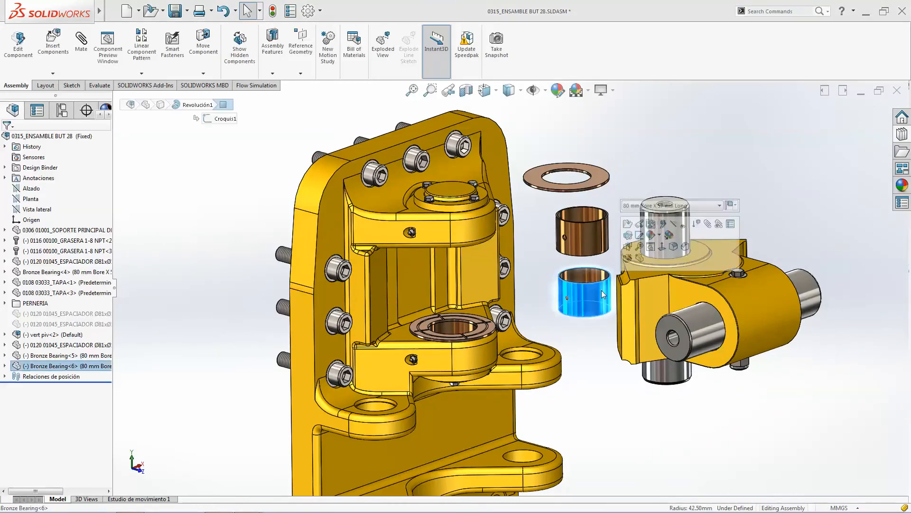
pyautogui.press('Delete')
pyautogui.click(514, 155)
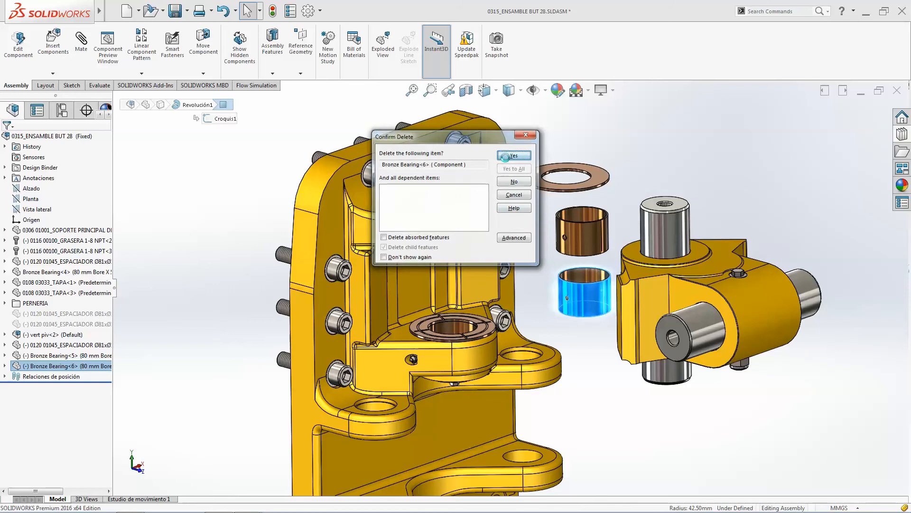
# Step: Add a concentric mate between the rounded front face of the housing's upper lug and the bronze bearing's outer face
pyautogui.scroll(-5, 562, 264)
pyautogui.moveTo(562, 264); pyautogui.dragTo(558, 268, button='middle')
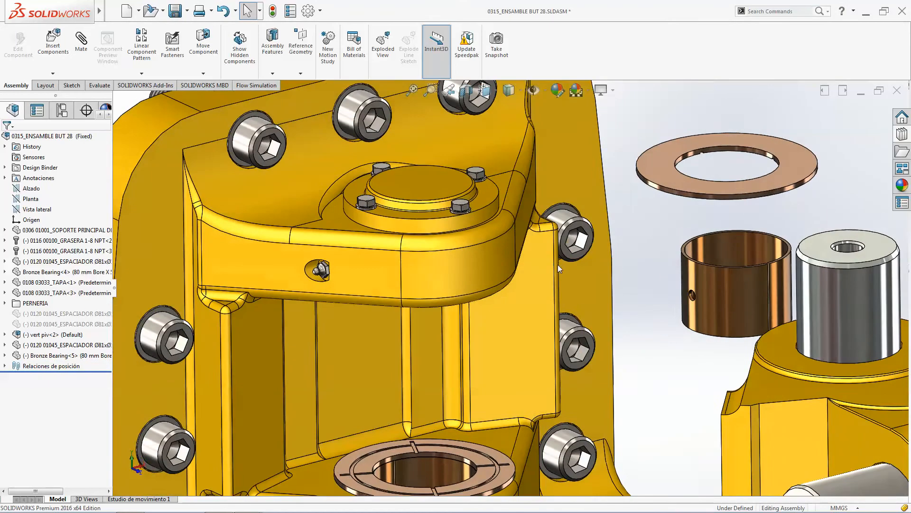
pyautogui.press('s')
pyautogui.click(674, 270)
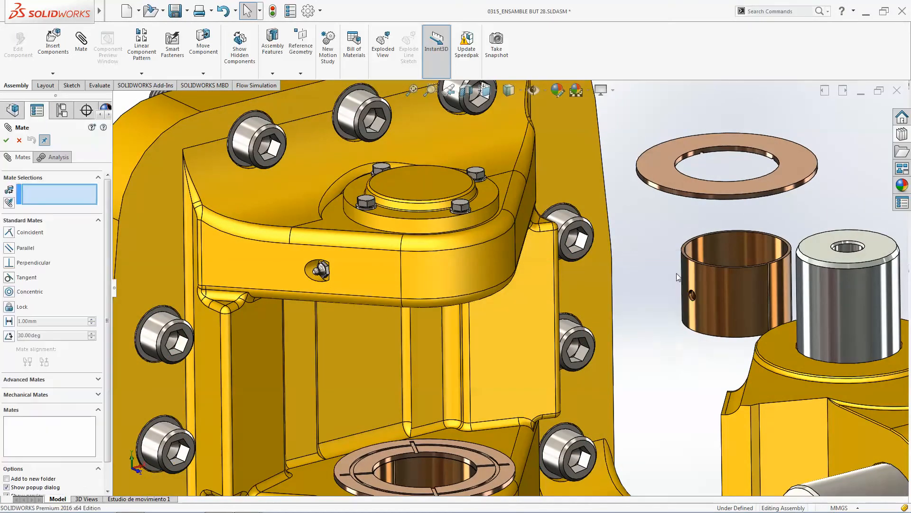
pyautogui.click(470, 259)
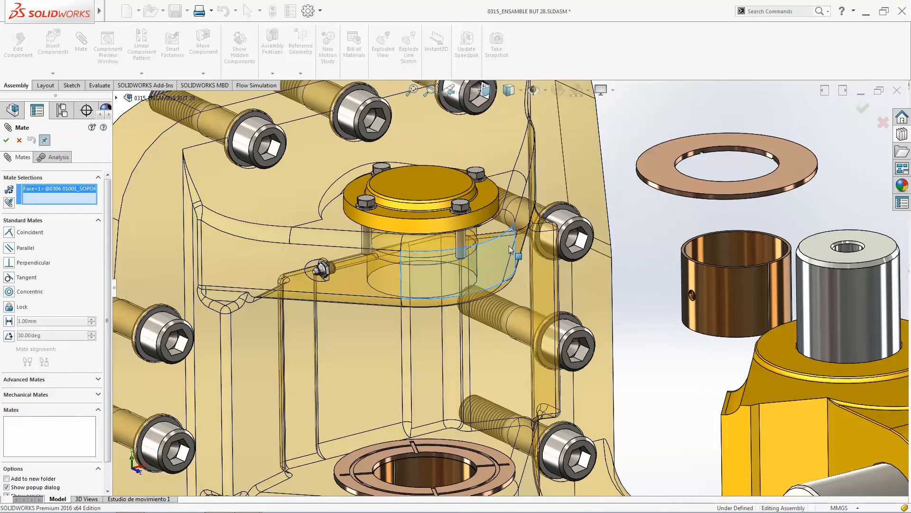
pyautogui.click(759, 295)
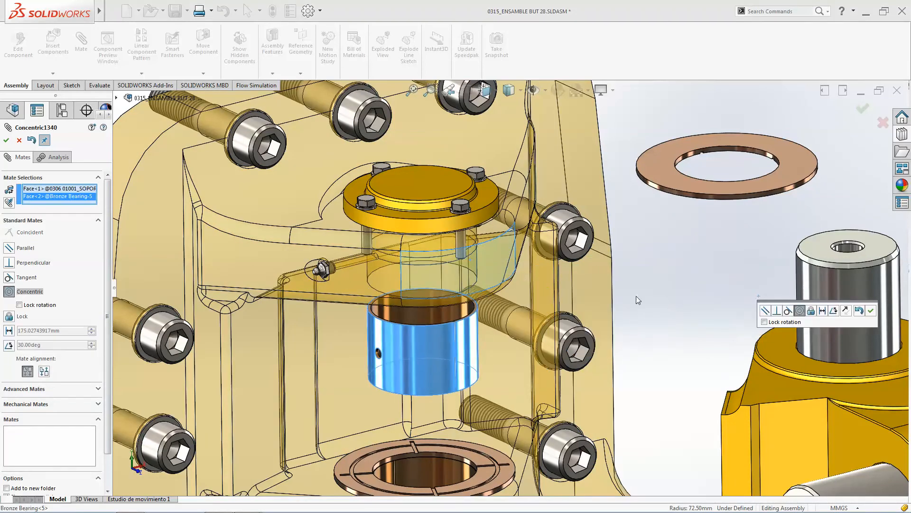
pyautogui.click(871, 311)
# Step: Align the bearing's small lubrication hole with the upper lug's grease fitting hole using a concentric mate
pyautogui.scroll(-6, 394, 329)
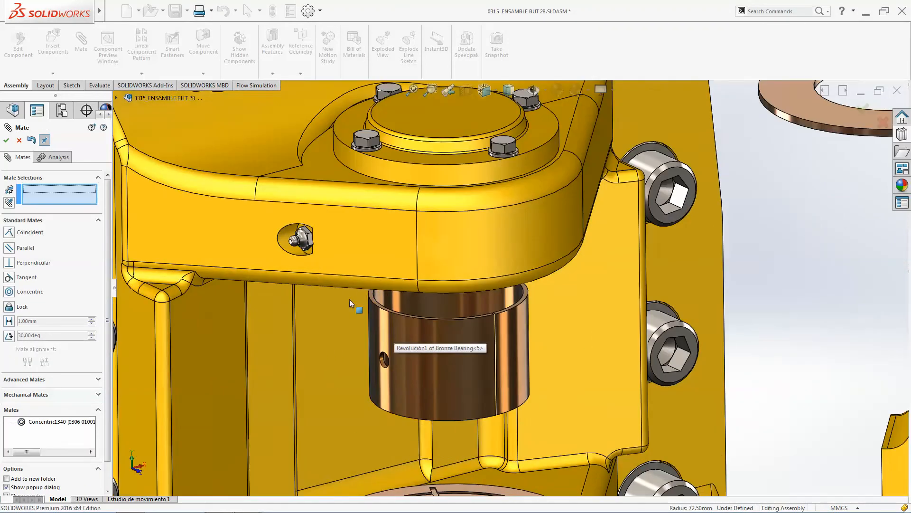
pyautogui.click(280, 230)
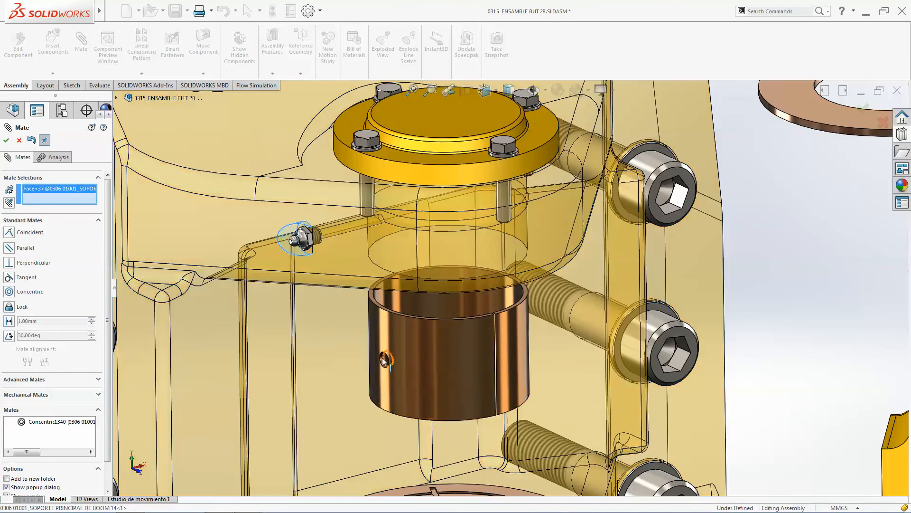
pyautogui.click(385, 360)
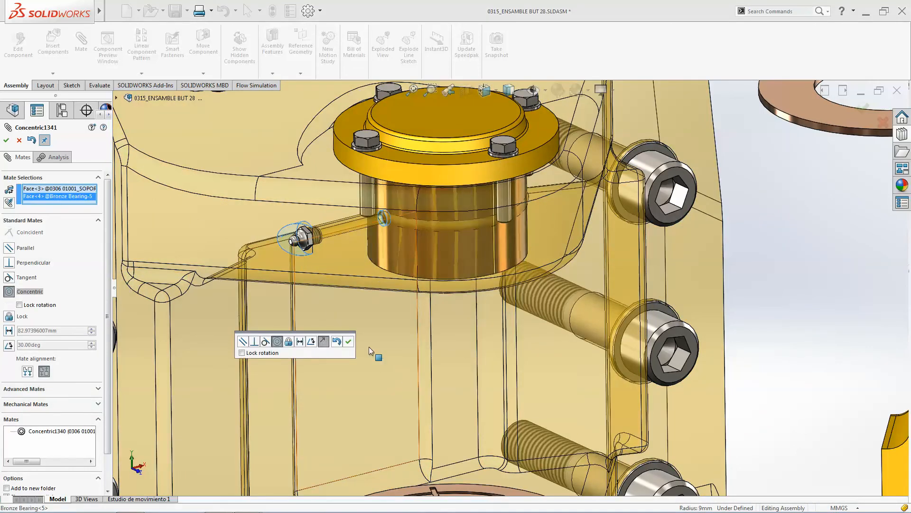
pyautogui.click(350, 342)
# Step: Add a concentric mate between the loose spacer ring's outer edge and the upper lug's rounded front face
pyautogui.scroll(5, 497, 229)
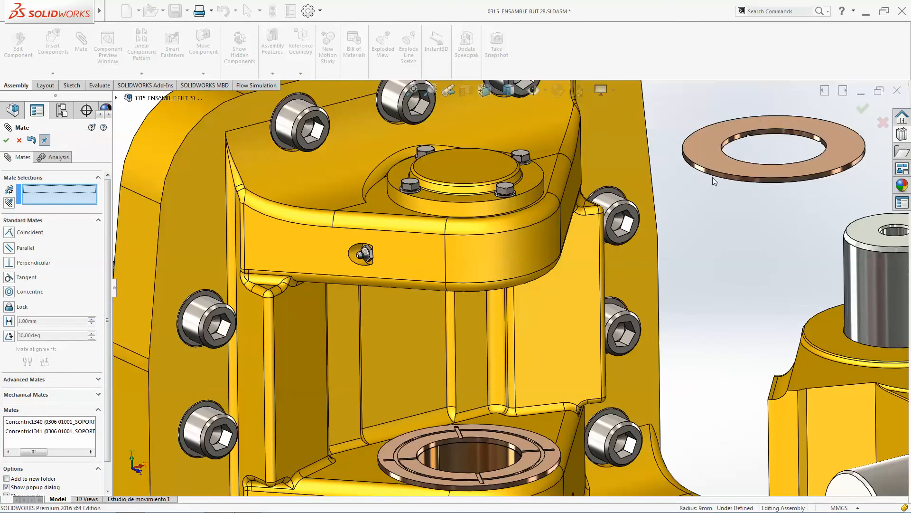
pyautogui.click(717, 174)
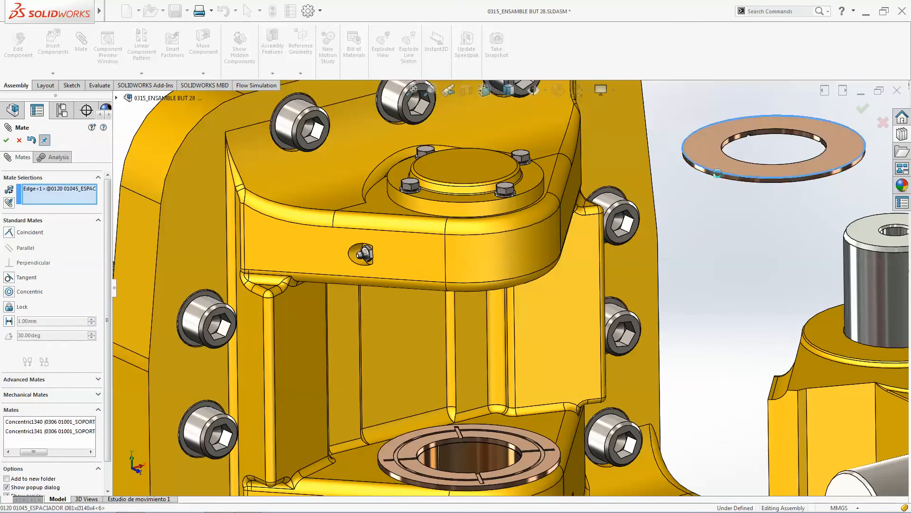
pyautogui.click(485, 244)
pyautogui.click(572, 249)
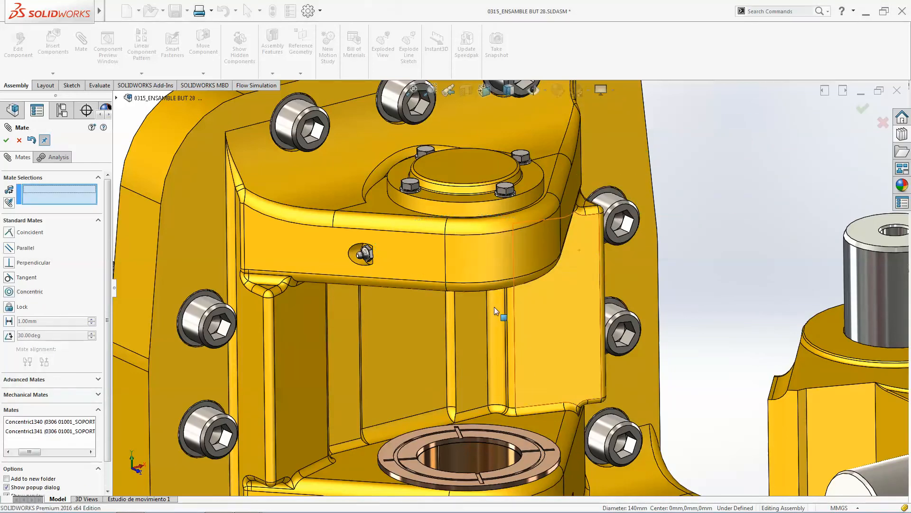
# Step: Add a coincident mate between the upper lug's underside and the spacer ring's top face
pyautogui.moveTo(494, 306)
pyautogui.mouseDown(button='middle')
pyautogui.moveTo(480, 218)
pyautogui.moveTo(497, 323)
pyautogui.mouseUp(button='middle')
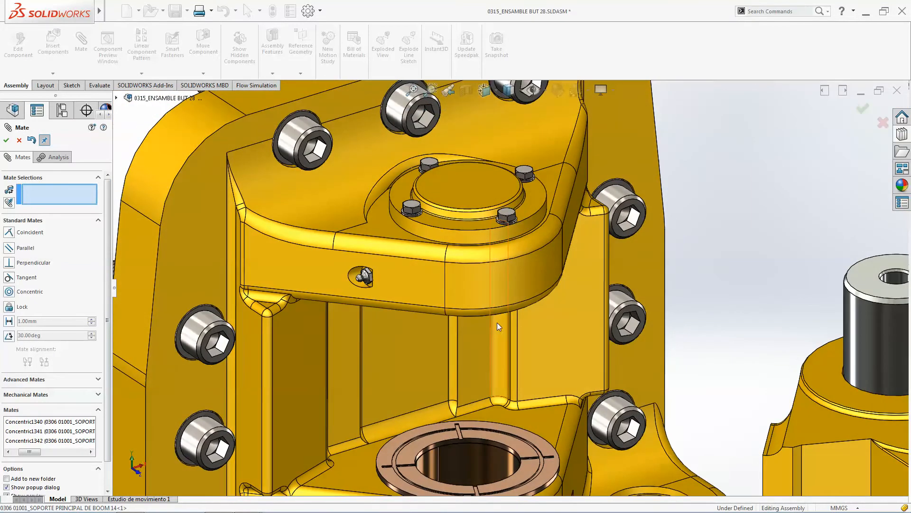
pyautogui.scroll(-3, 475, 291)
pyautogui.moveTo(464, 298)
pyautogui.mouseDown(button='middle')
pyautogui.moveTo(493, 308)
pyautogui.moveTo(463, 308)
pyautogui.mouseUp(button='middle')
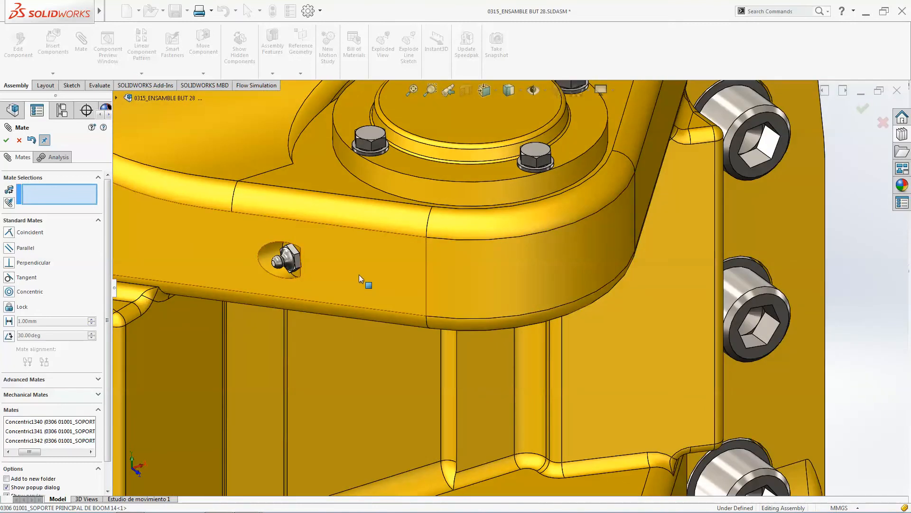
pyautogui.moveTo(474, 289); pyautogui.dragTo(376, 256, button='middle')
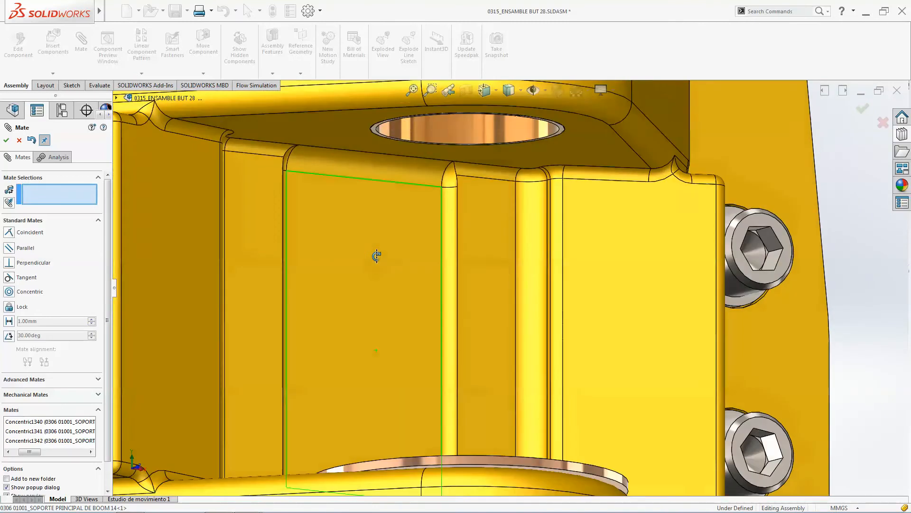
pyautogui.click(353, 119)
pyautogui.moveTo(353, 119); pyautogui.dragTo(363, 143, button='middle')
pyautogui.click(364, 143)
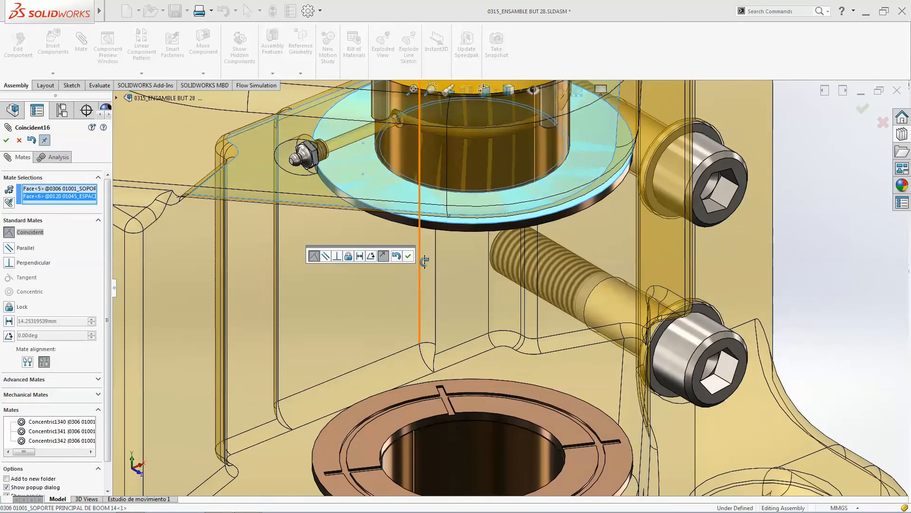
pyautogui.moveTo(424, 260); pyautogui.dragTo(493, 263, button='middle')
pyautogui.click(408, 256)
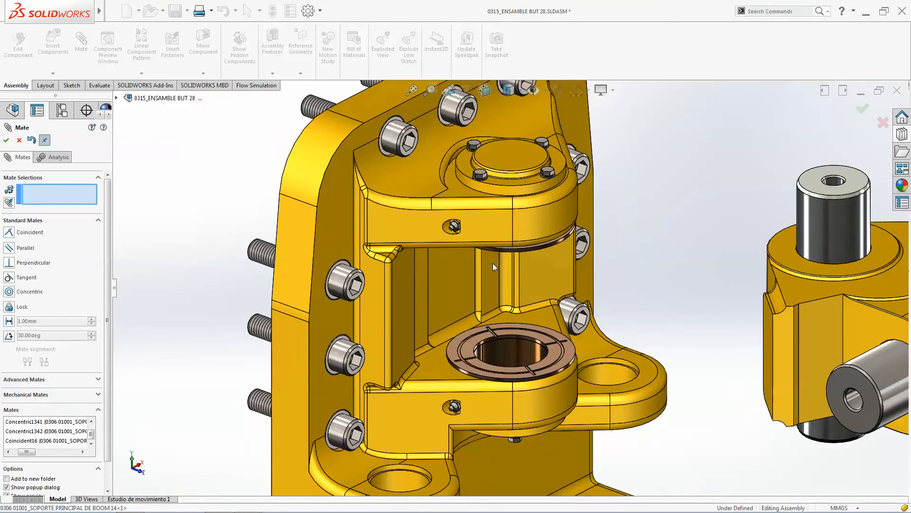
# Step: Finish mating and close the 0315_ENSAMBLE BUT 28 assembly without saving the modified documents
pyautogui.click(19, 142)
pyautogui.click(898, 89)
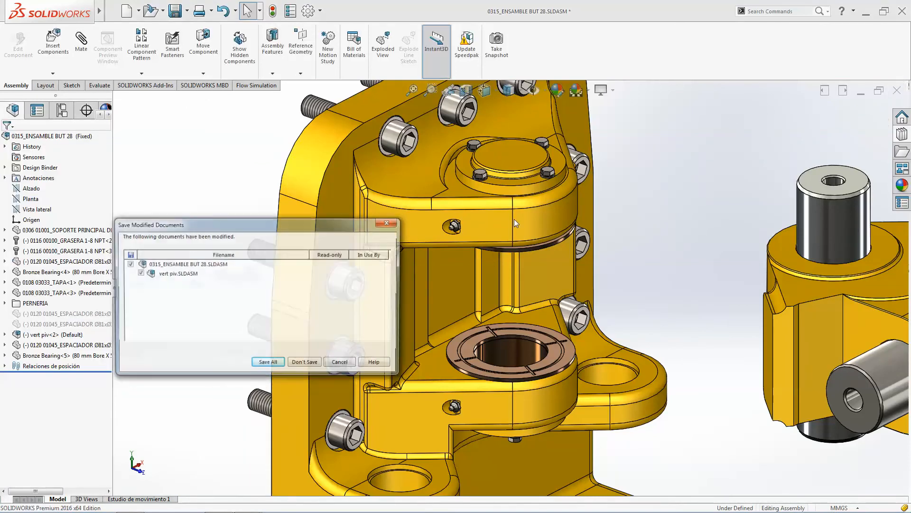
pyautogui.click(306, 365)
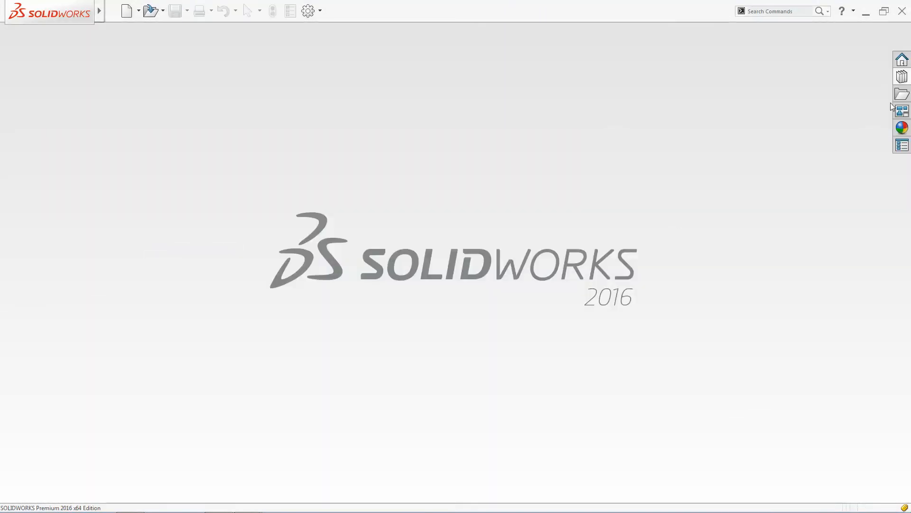
# Step: Open the Abfan_Robot assembly from the 17 - Mate Controller folder of the design library
pyautogui.click(902, 77)
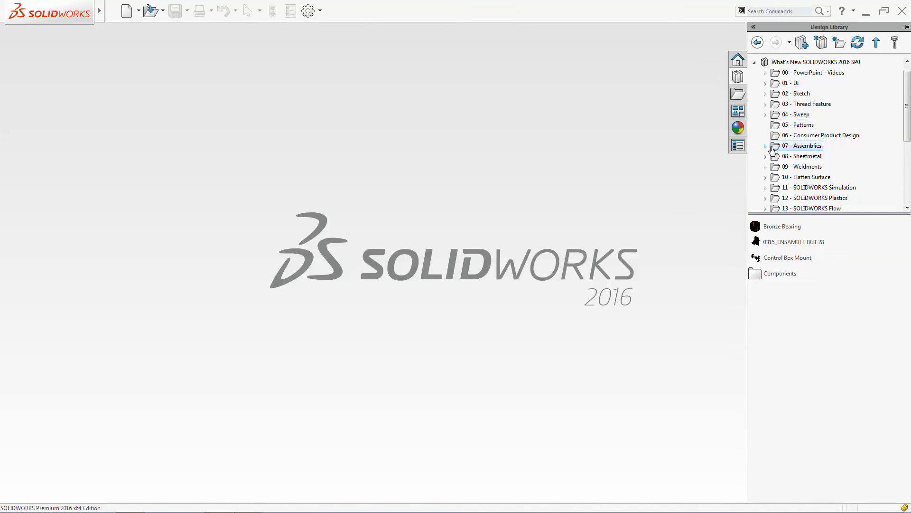
pyautogui.click(765, 115)
pyautogui.click(765, 116)
pyautogui.moveTo(908, 114); pyautogui.dragTo(908, 164)
pyautogui.click(775, 136)
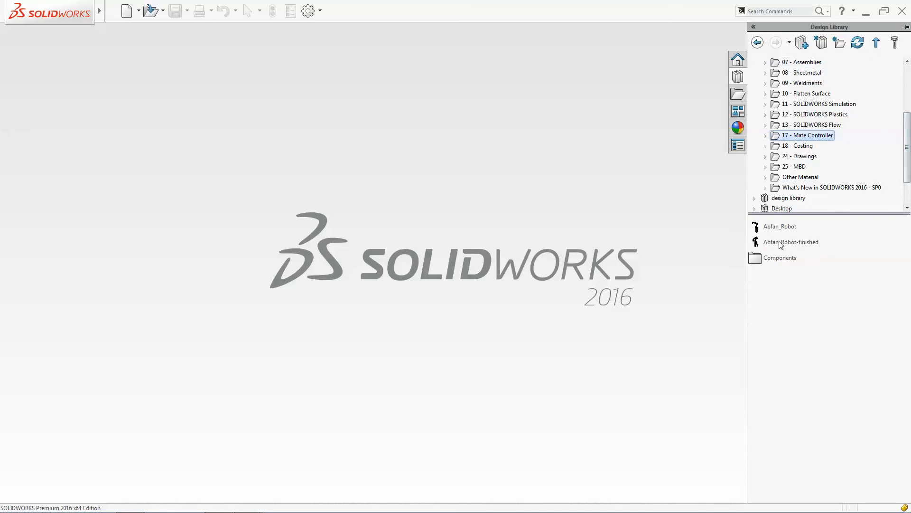
pyautogui.doubleClick(780, 227)
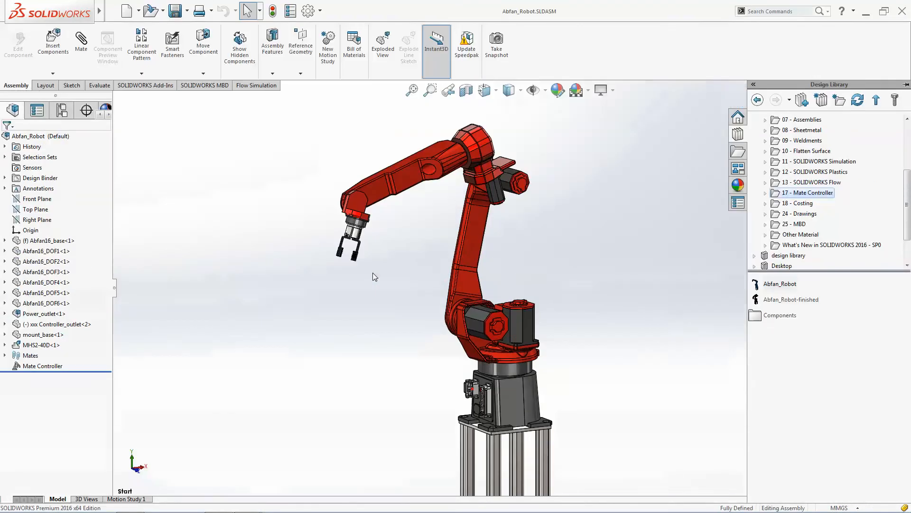
# Step: Move the robot's arm segments and rotating base by hand to try out their range of motion
pyautogui.moveTo(472, 229)
pyautogui.mouseDown()
pyautogui.moveTo(444, 250)
pyautogui.moveTo(466, 236)
pyautogui.mouseUp()
pyautogui.moveTo(468, 347); pyautogui.dragTo(443, 339)
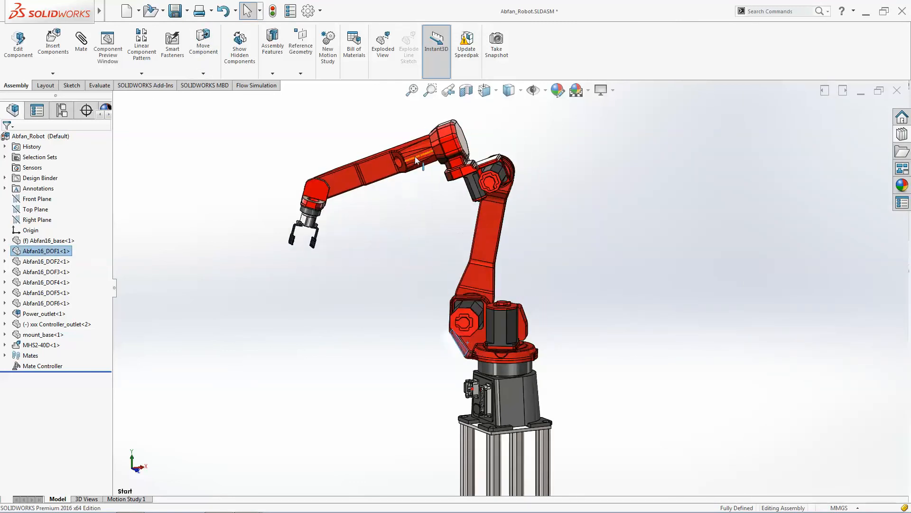
pyautogui.moveTo(416, 160); pyautogui.dragTo(315, 300)
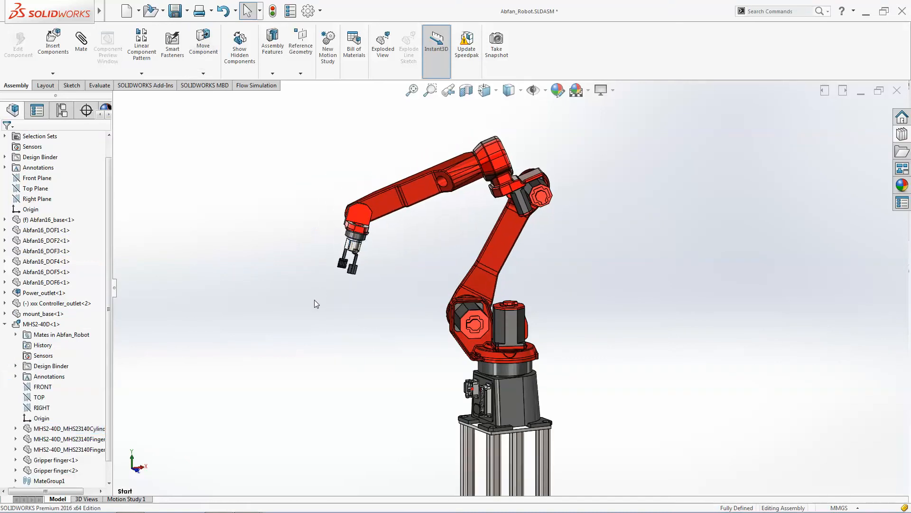
# Step: Open the robot assembly's existing Mate Controller for editing, with the position and animation settings in view
pyautogui.click(4, 323)
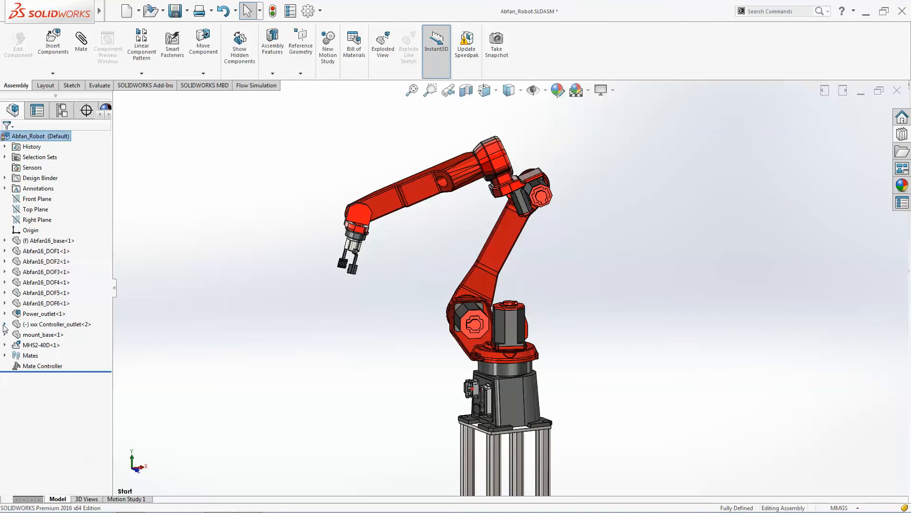
pyautogui.rightClick(30, 366)
pyautogui.click(37, 340)
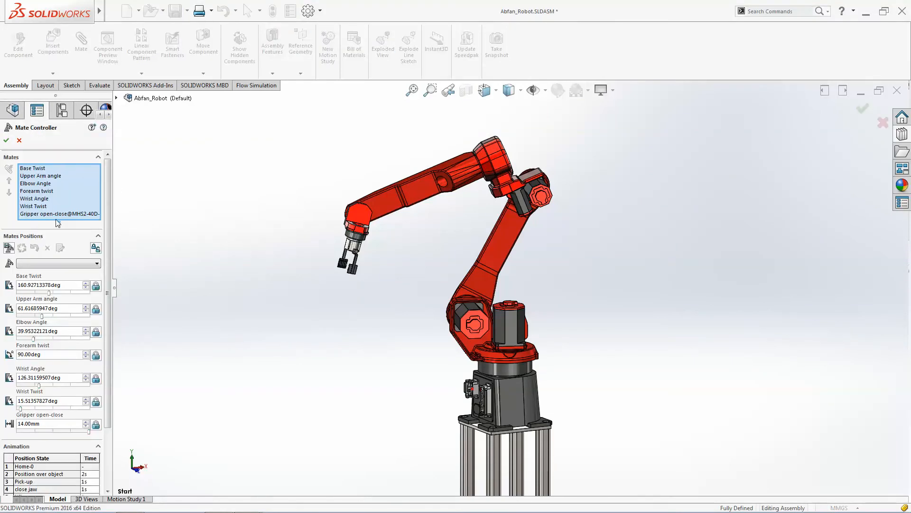
pyautogui.scroll(-3, 57, 323)
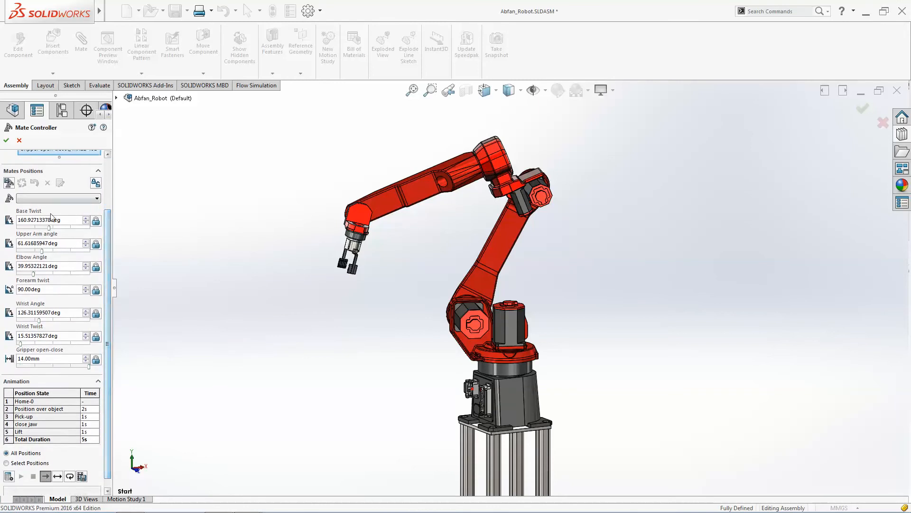
# Step: Step the robot through the saved positions Home-0, Position over object, Pick-up, close jaw and Lift
pyautogui.click(60, 199)
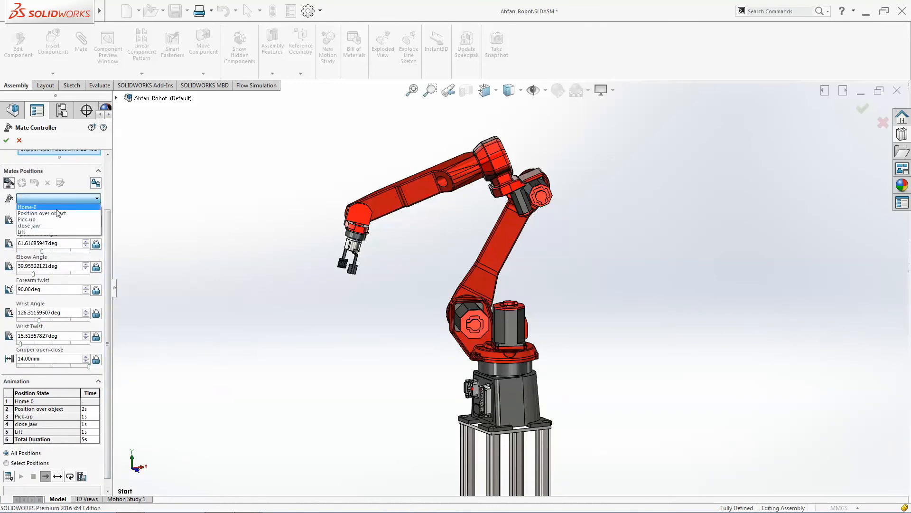
pyautogui.click(38, 205)
pyautogui.click(87, 198)
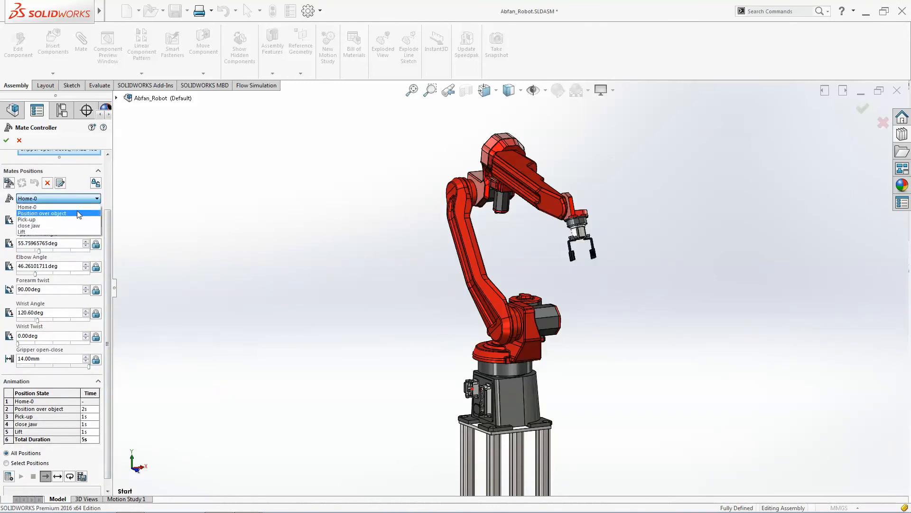
pyautogui.click(77, 210)
pyautogui.click(72, 199)
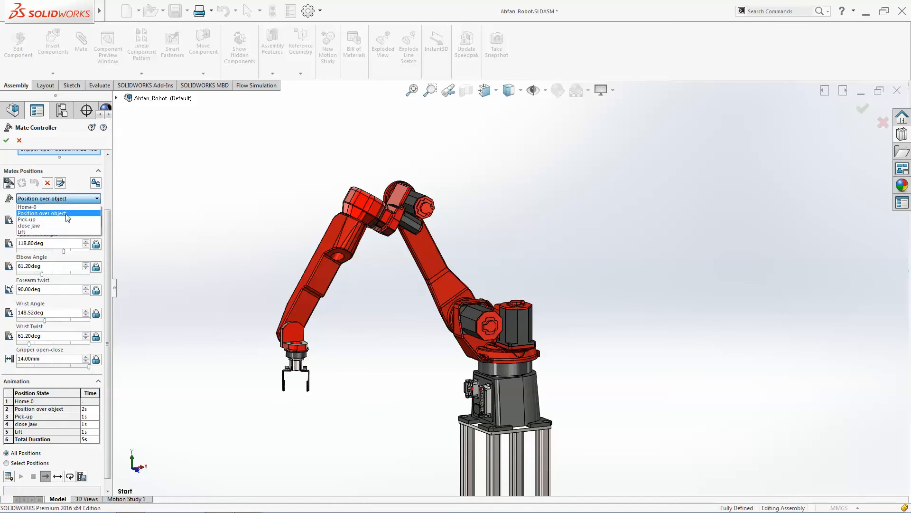
pyautogui.click(66, 219)
pyautogui.click(66, 201)
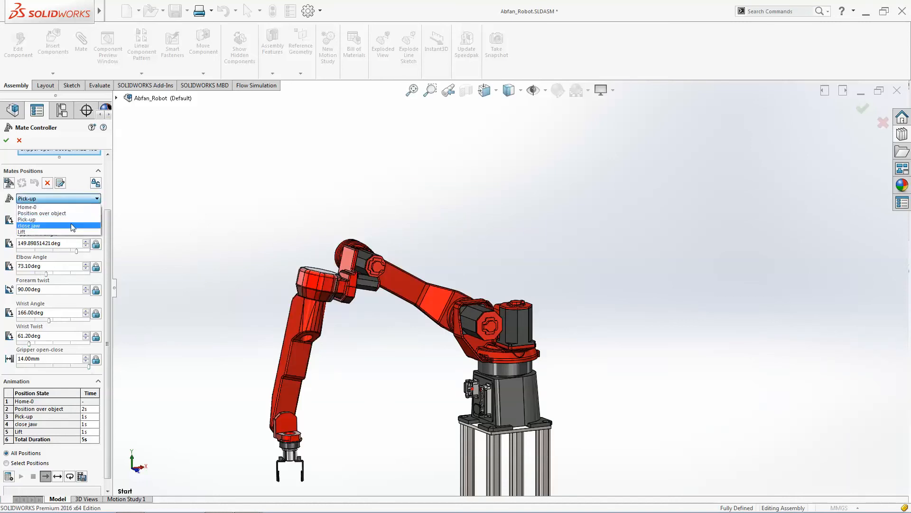
pyautogui.click(70, 224)
pyautogui.click(70, 199)
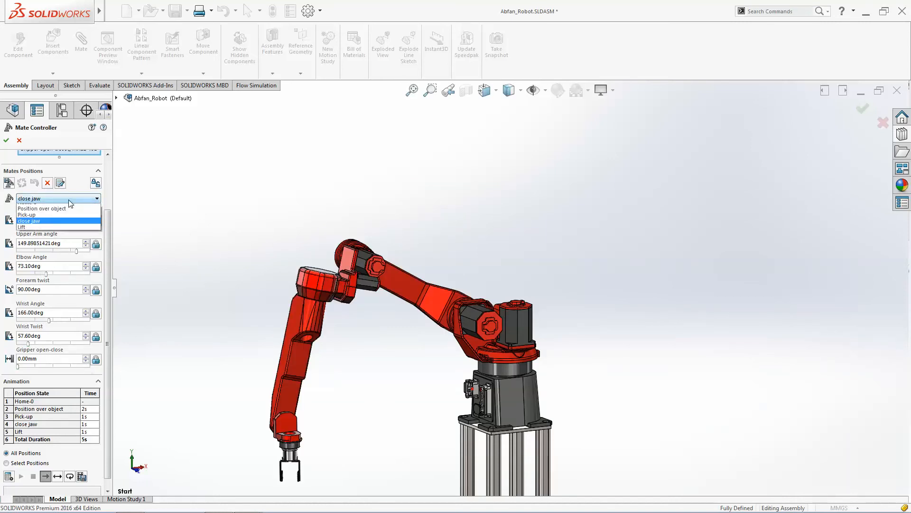
pyautogui.click(76, 232)
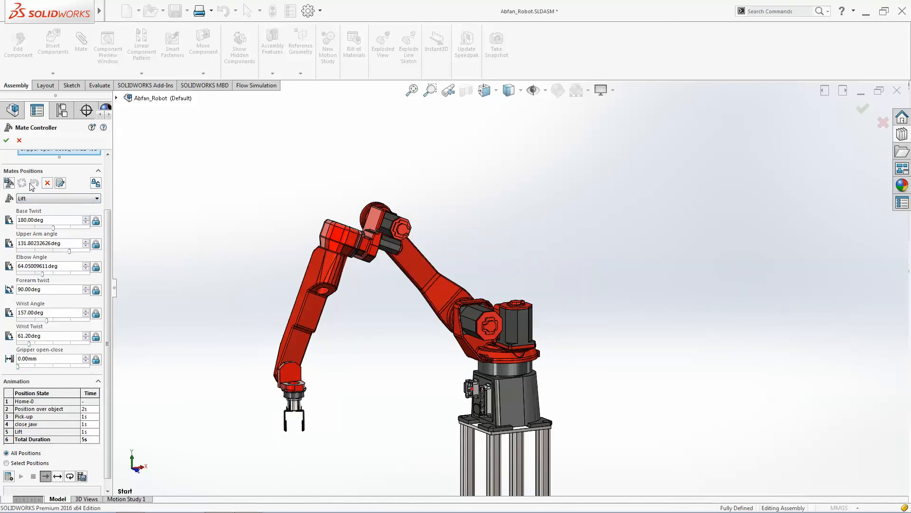
# Step: Add a new mate position named Turn Drop
pyautogui.click(13, 186)
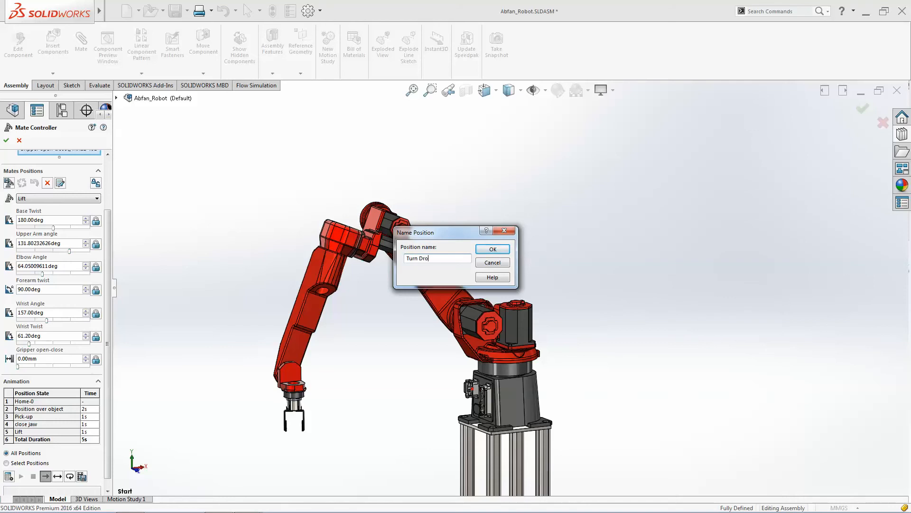
pyautogui.click(493, 250)
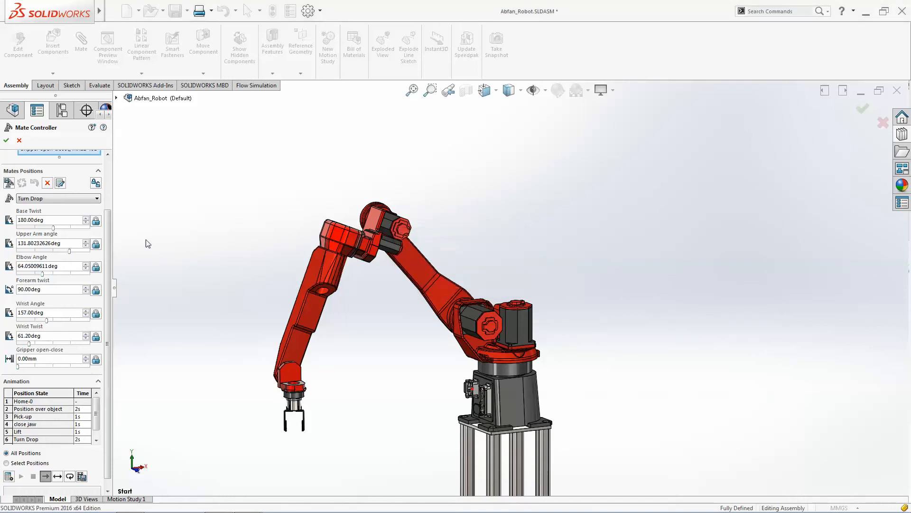
# Step: Update Turn Drop with base twist 270°, upper arm 149.4°, elbow 115.2°, forearm twist 180°, wrist angle 88.2°, wrist twist 50.4° and gripper 14 mm
pyautogui.moveTo(55, 231); pyautogui.dragTo(34, 284)
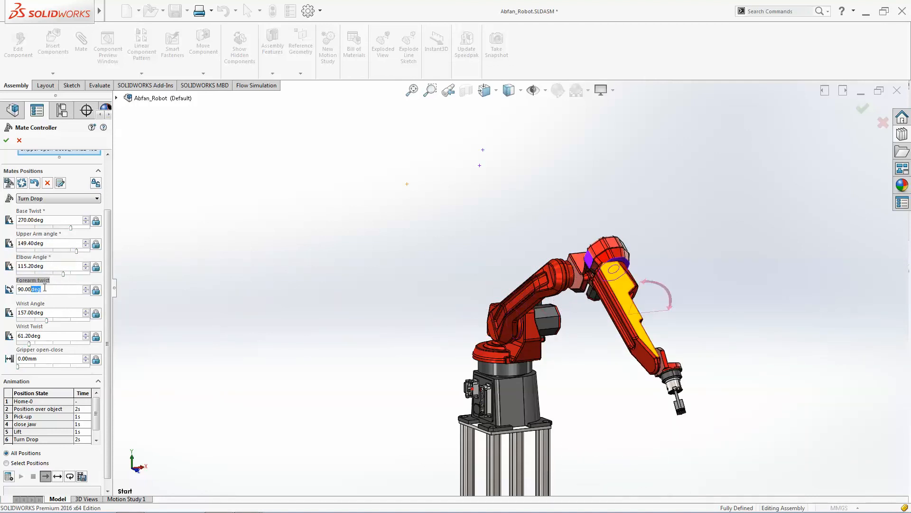
pyautogui.write('180')
pyautogui.press('Return')
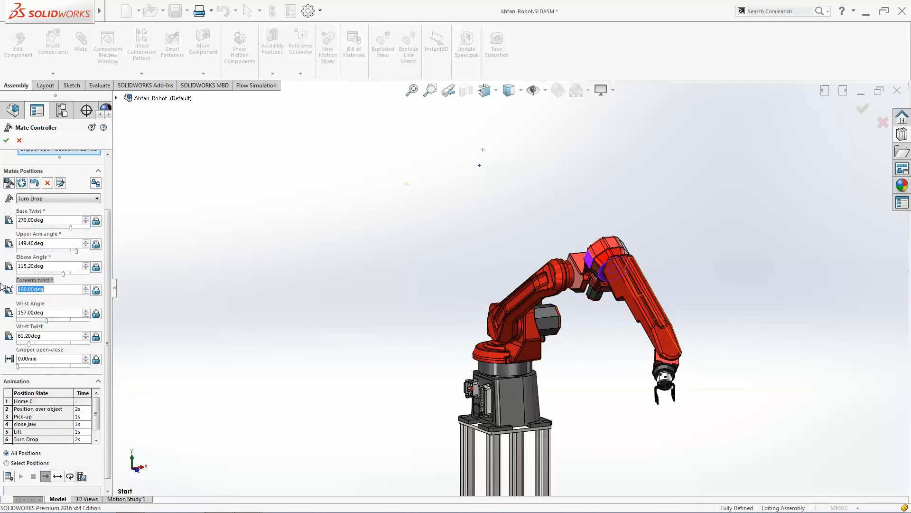
pyautogui.moveTo(45, 319); pyautogui.dragTo(95, 378)
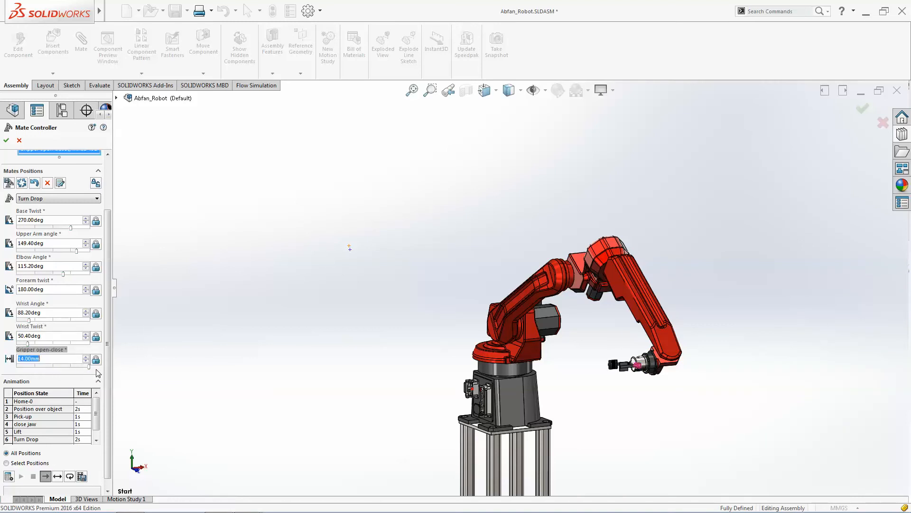
pyautogui.click(21, 182)
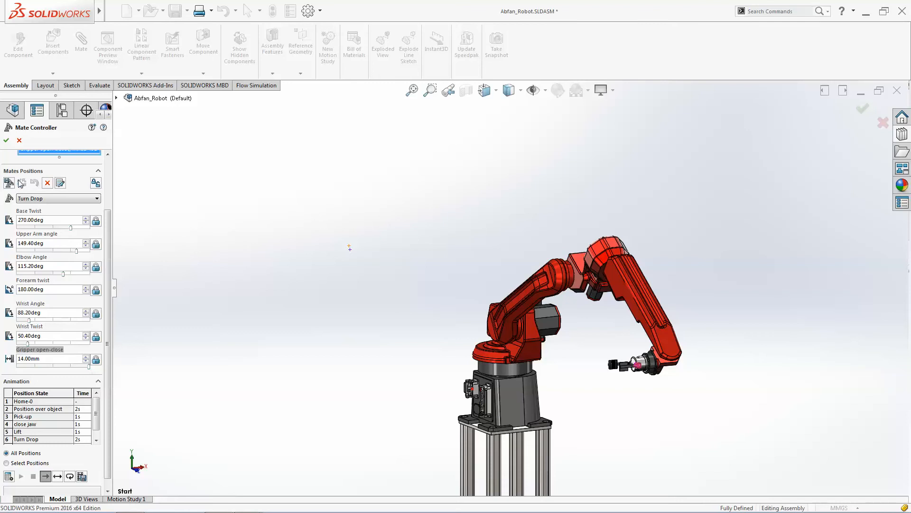
# Step: Recall the Home-0 position and add a new position named Home 1 from it
pyautogui.click(27, 199)
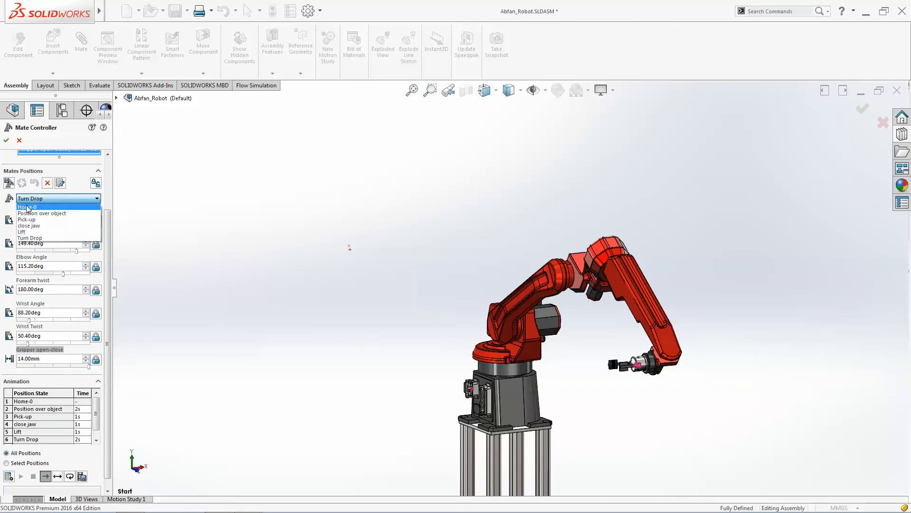
pyautogui.click(27, 208)
pyautogui.click(9, 183)
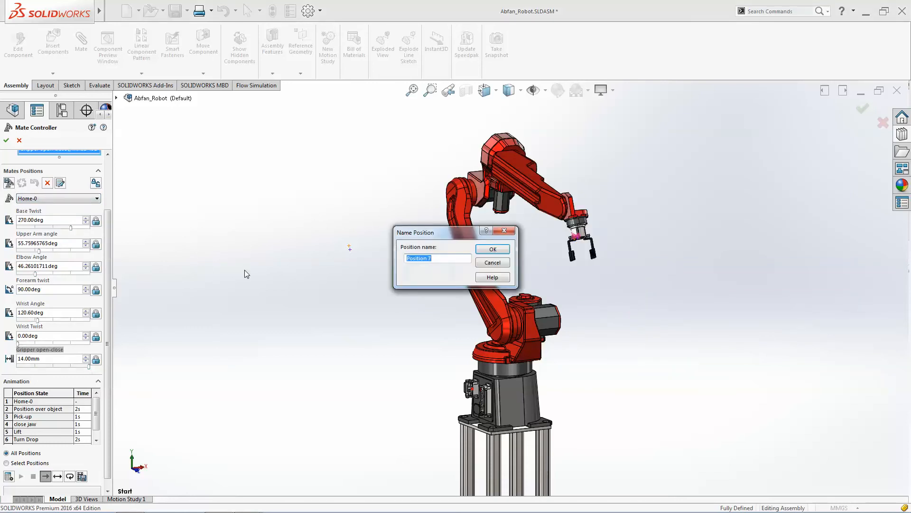
pyautogui.write('Home 1')
pyautogui.click(498, 250)
# Step: Review the position sequence by recalling Position over object, close jaw, Lift, Turn Drop and Home 1
pyautogui.click(55, 199)
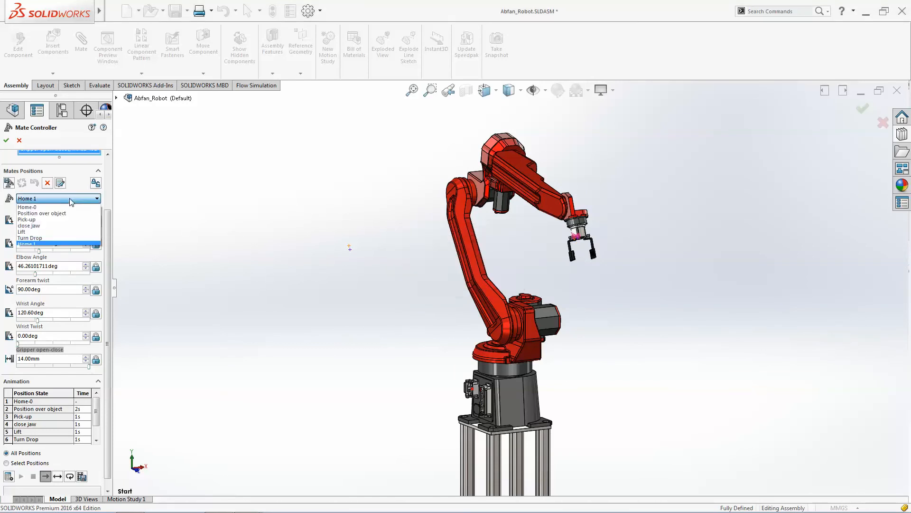
pyautogui.scroll(-2, 54, 201)
pyautogui.scroll(-2, 54, 200)
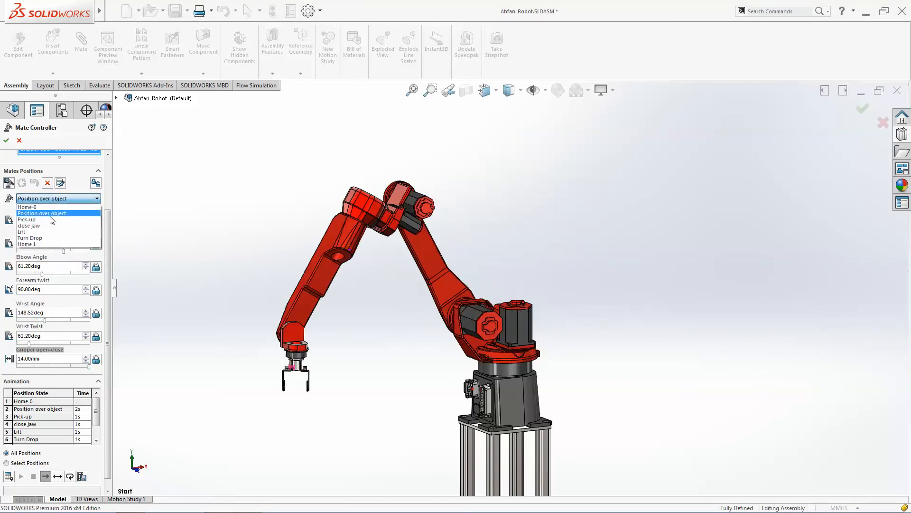
pyautogui.click(46, 226)
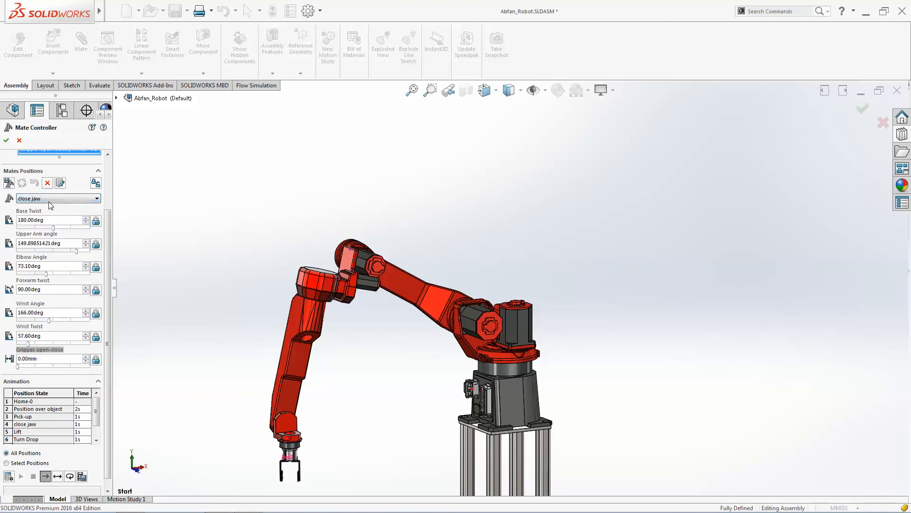
pyautogui.click(52, 198)
pyautogui.click(46, 231)
pyautogui.click(53, 198)
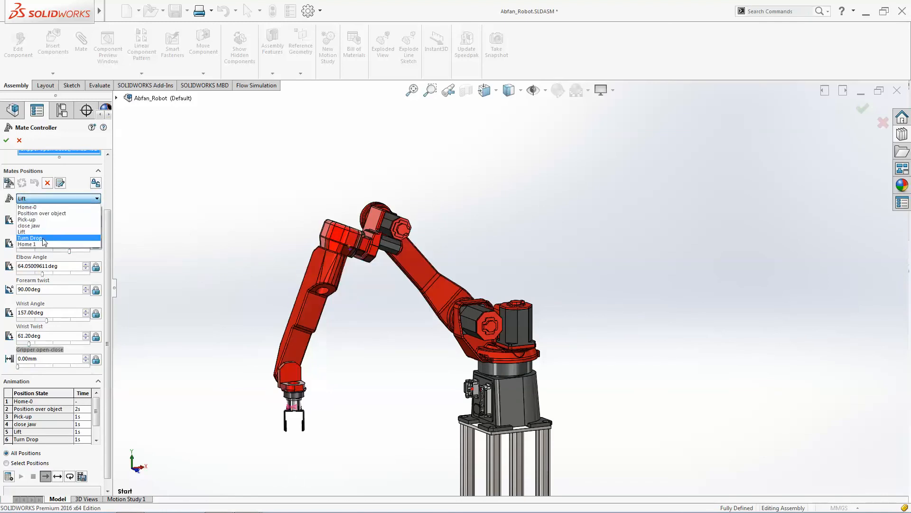
pyautogui.click(45, 238)
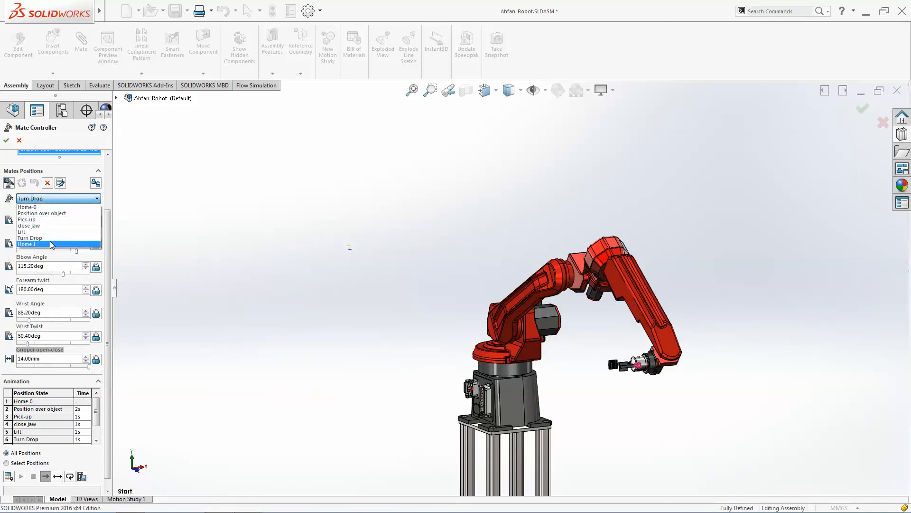
pyautogui.click(51, 244)
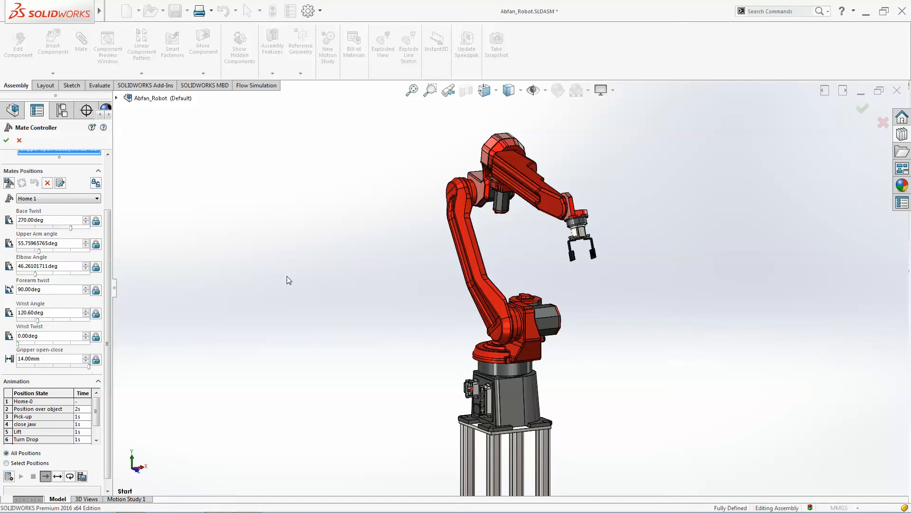
# Step: Set the Turn Drop time in the animation table to 2 s
pyautogui.scroll(5, 71, 261)
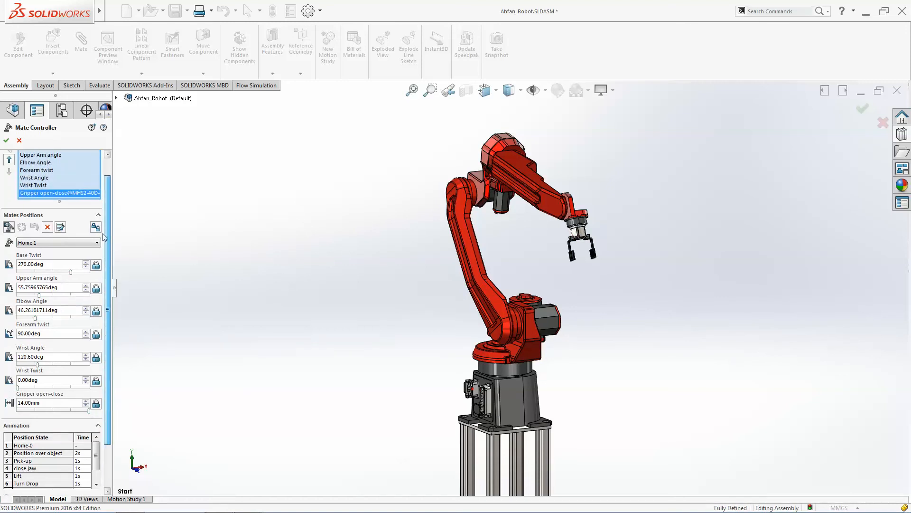
pyautogui.scroll(-1, 67, 232)
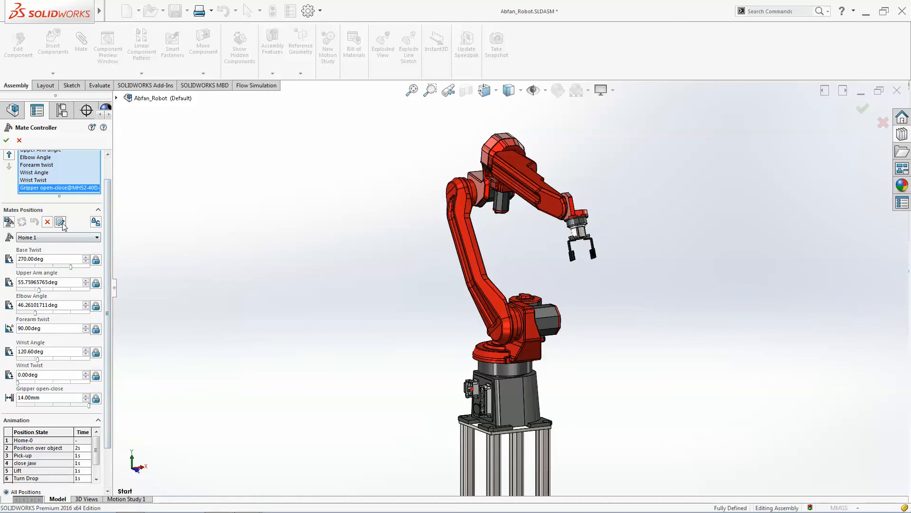
pyautogui.moveTo(109, 211); pyautogui.dragTo(114, 253)
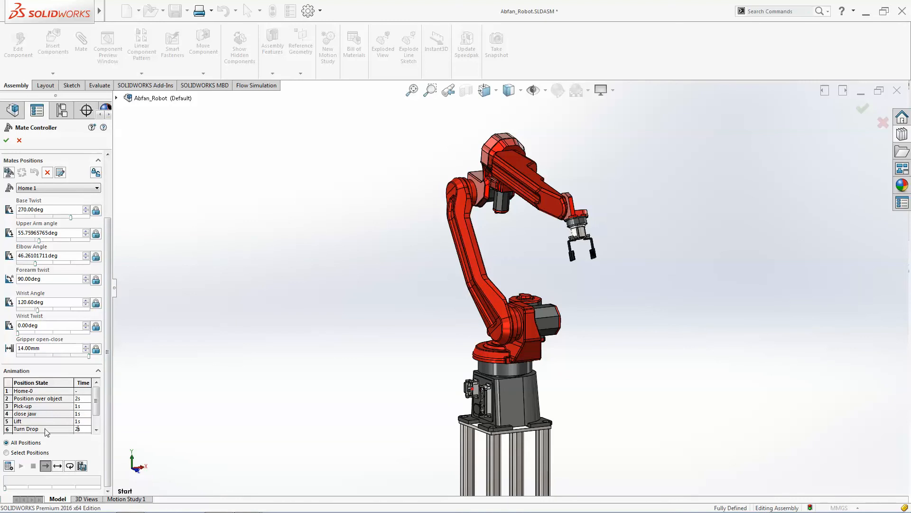
# Step: Play the animation through all positions and inspect the options for saving it as an AVI file without saving
pyautogui.click(21, 466)
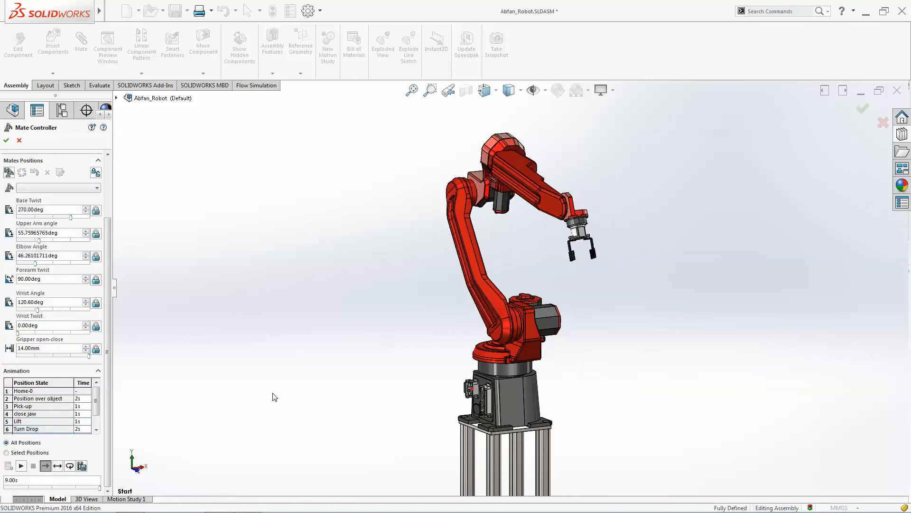
pyautogui.click(82, 466)
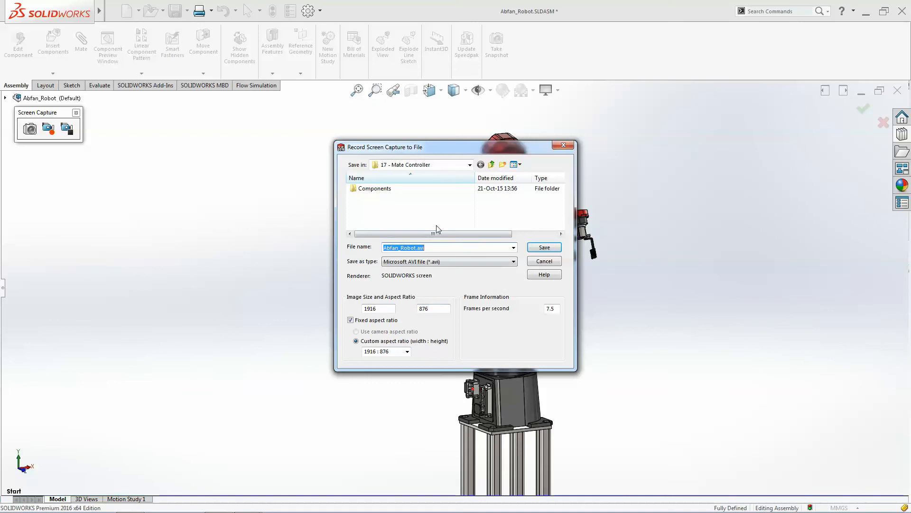
pyautogui.click(545, 261)
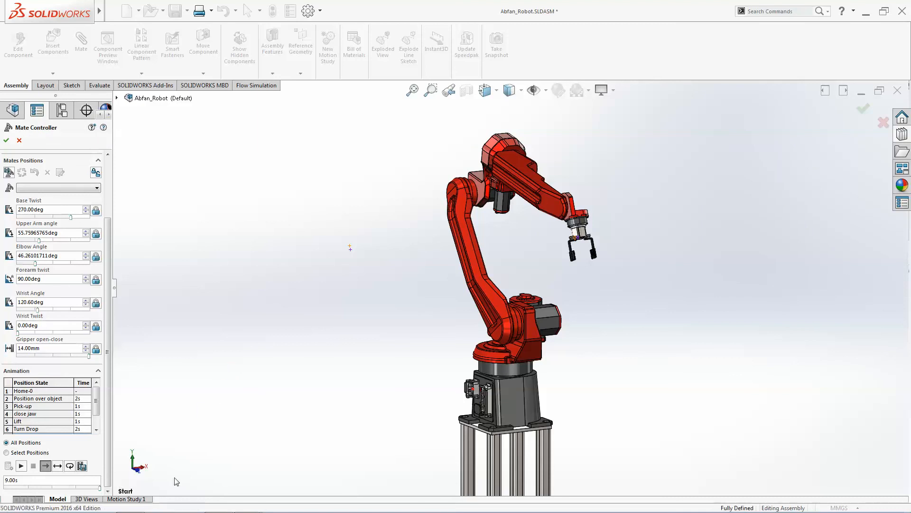
# Step: Preview the Animation Wizard's Mate Controller import with key points in Motion Study 1, cancel it and return to the model
pyautogui.click(126, 498)
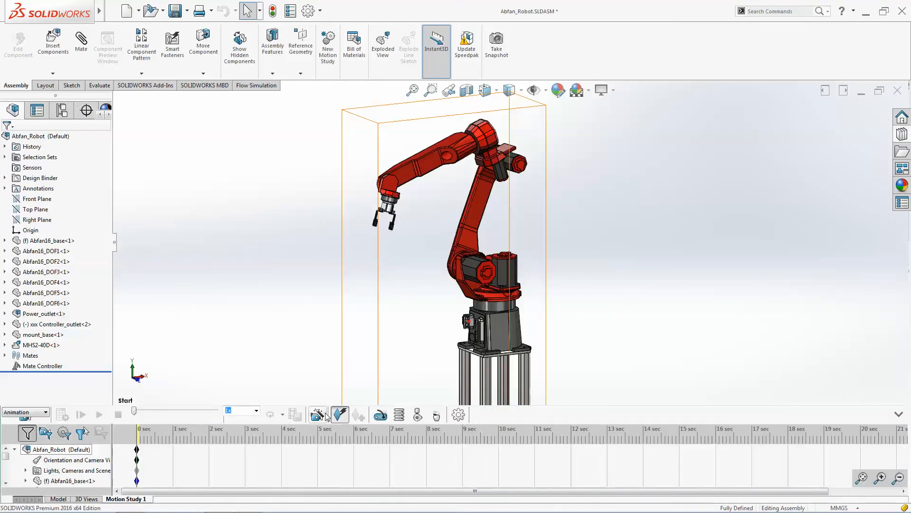
pyautogui.click(326, 416)
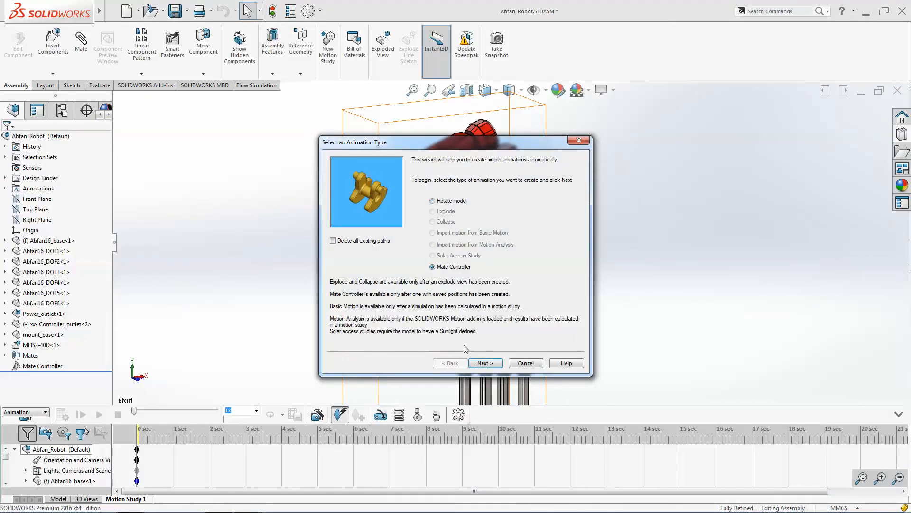
pyautogui.click(485, 363)
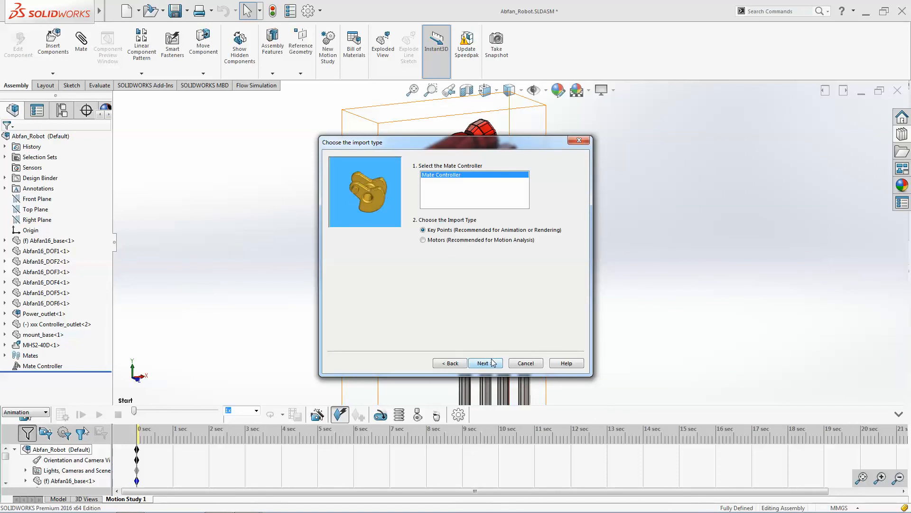
pyautogui.click(492, 363)
pyautogui.click(525, 363)
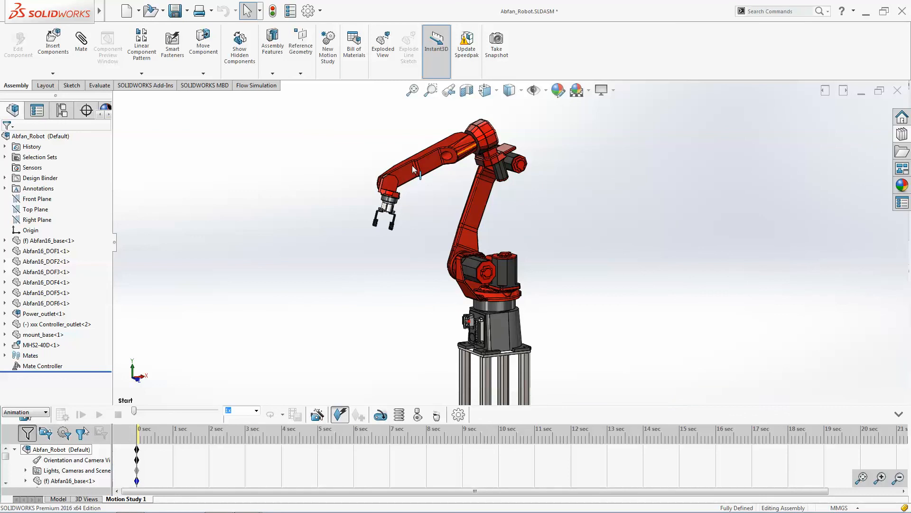
pyautogui.click(58, 499)
pyautogui.moveTo(488, 238); pyautogui.dragTo(525, 246, button='middle')
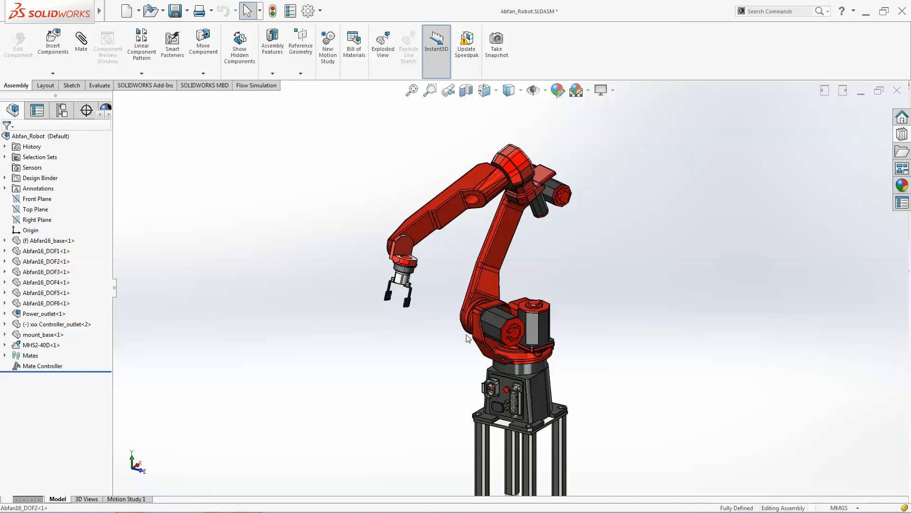
pyautogui.click(489, 202)
pyautogui.moveTo(436, 271); pyautogui.dragTo(507, 263, button='middle')
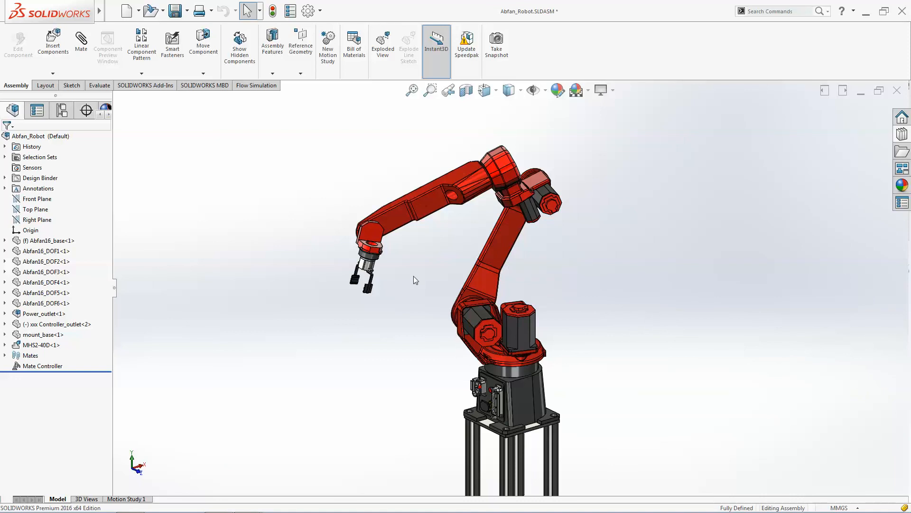
pyautogui.moveTo(414, 278); pyautogui.dragTo(447, 283, button='middle')
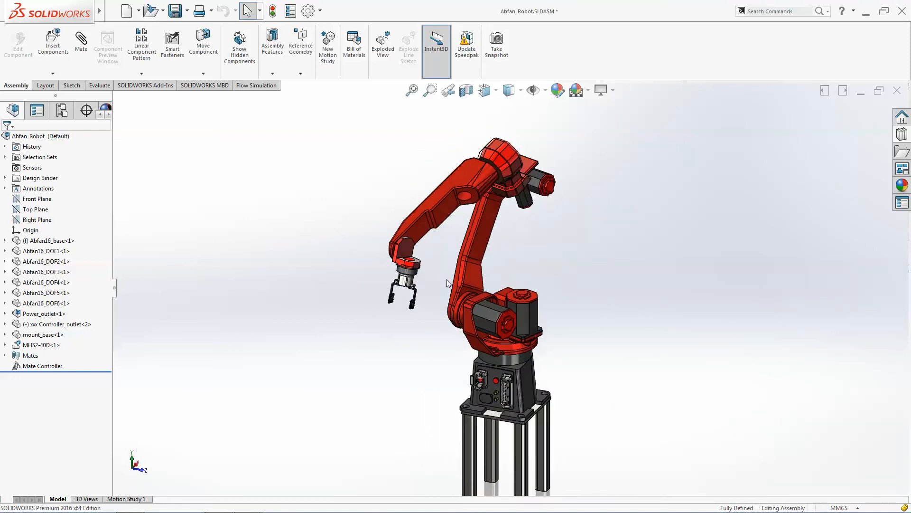
pyautogui.scroll(-5, 532, 233)
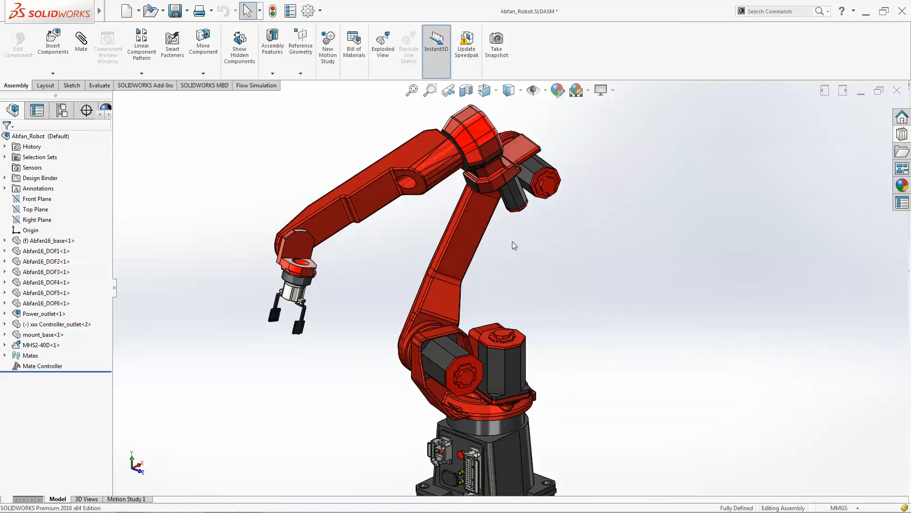
pyautogui.scroll(5, 512, 241)
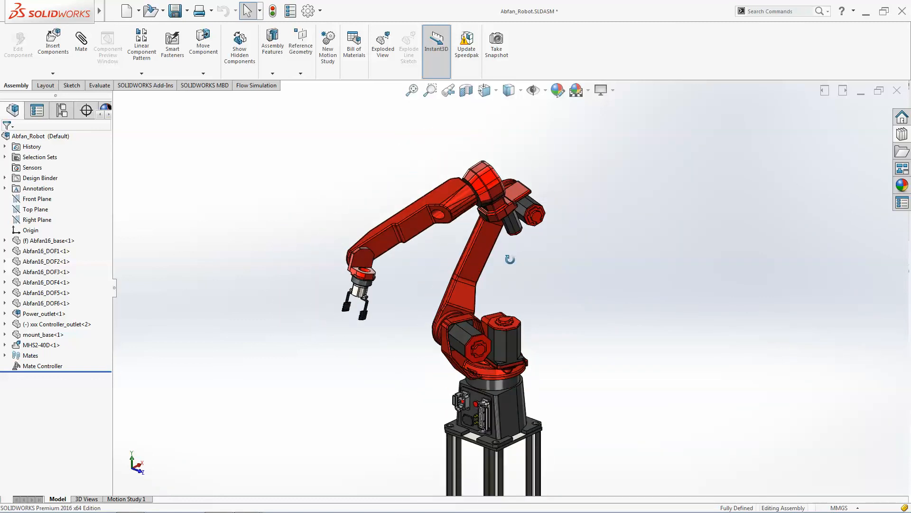
pyautogui.moveTo(510, 259); pyautogui.dragTo(503, 274, button='middle')
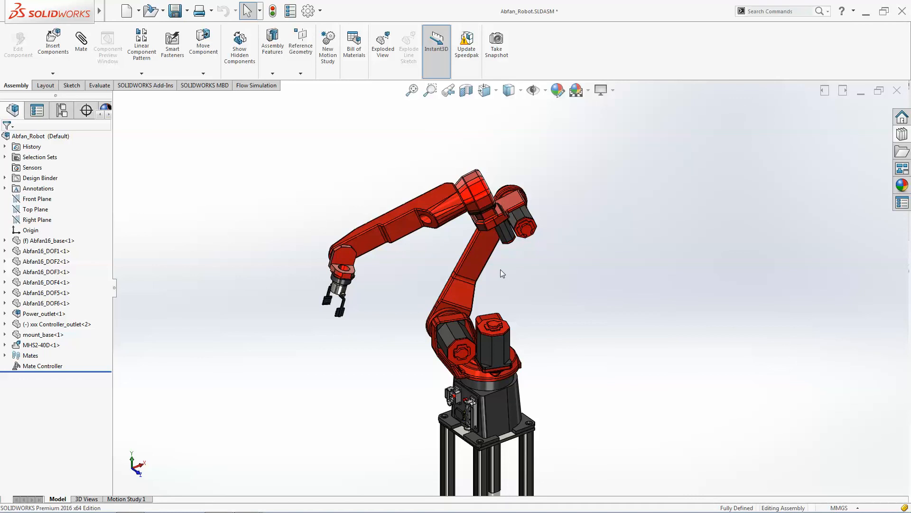
# Step: Switch to the PowerPoint slideshow and advance from the title slide to the "SOLIDWORKS 2016 Make Great Design Happen" slide
pyautogui.hotkey('alt', 'Tab')
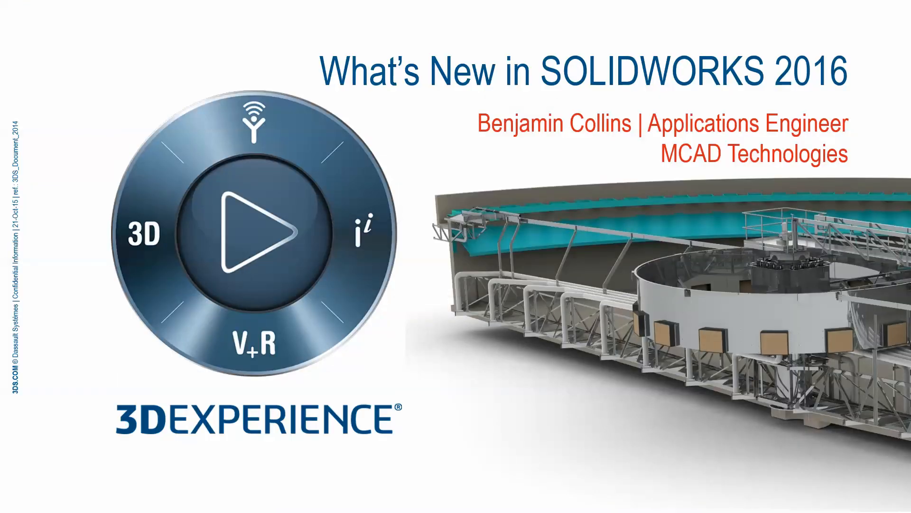
pyautogui.press('Right')
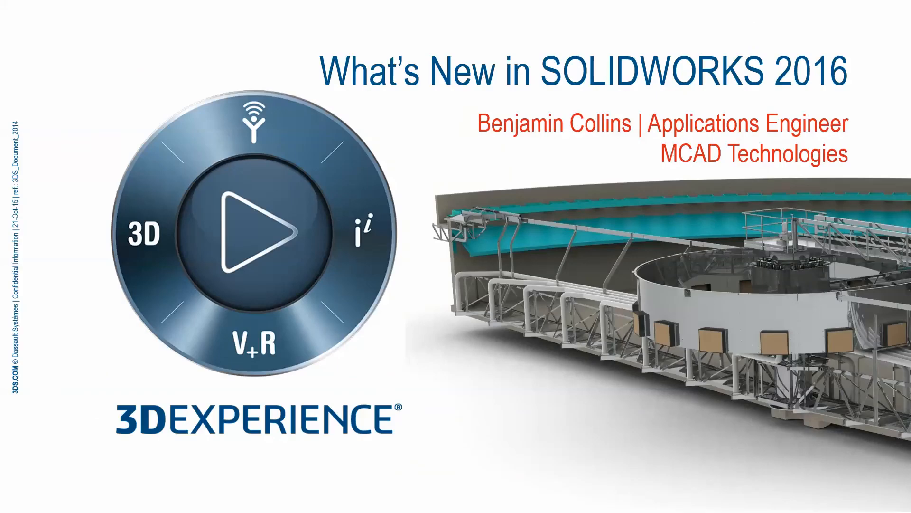
pyautogui.press('Right')
# Step: Leave the slideshow and switch back to the Abfan_Robot assembly in SOLIDWORKS
pyautogui.hotkey('alt', 'Tab')
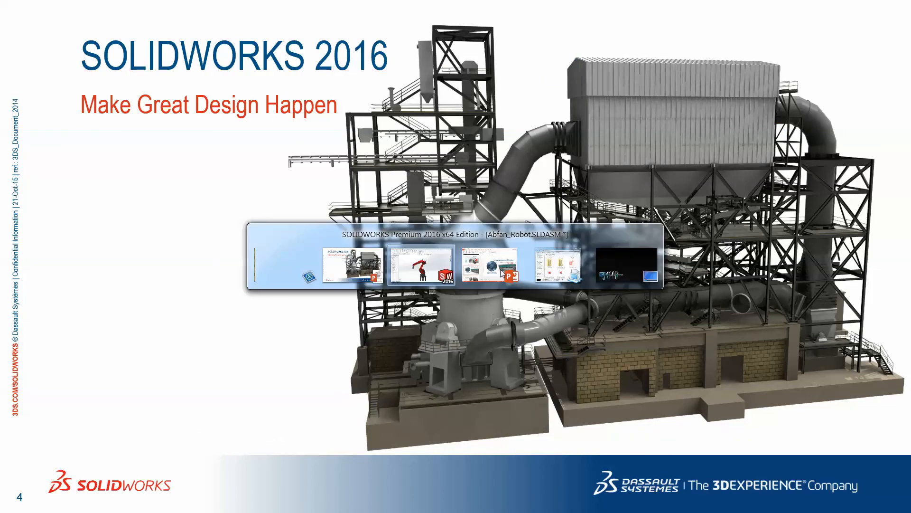
pyautogui.press('Tab')
pyautogui.press('Tab')
pyautogui.press('Tab')
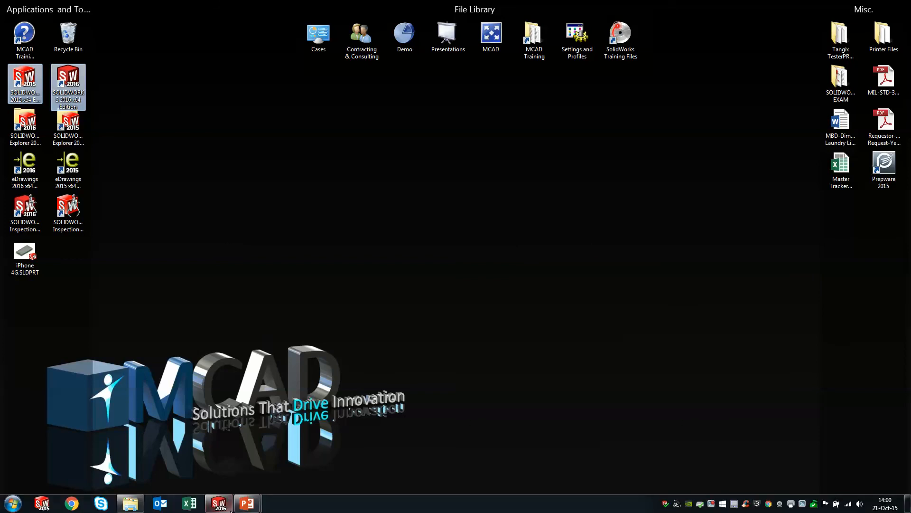
pyautogui.click(230, 507)
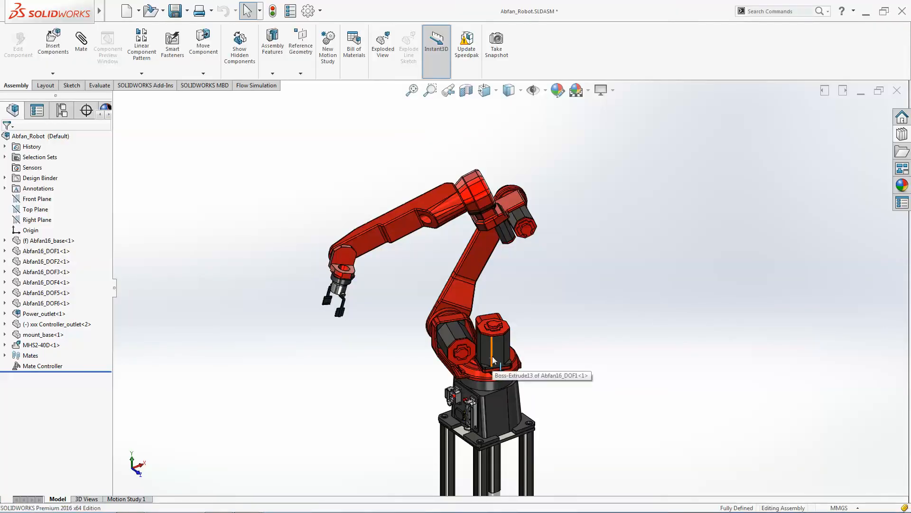